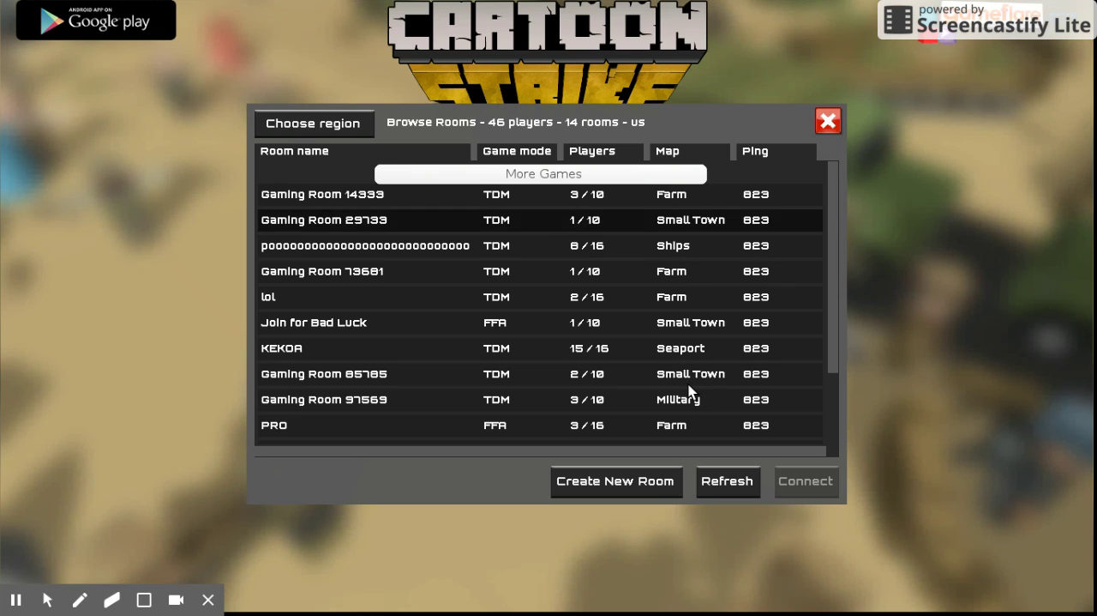
# Select Gaming Room 14333 on the Farm map and connect to it.
pyautogui.click(673, 196)
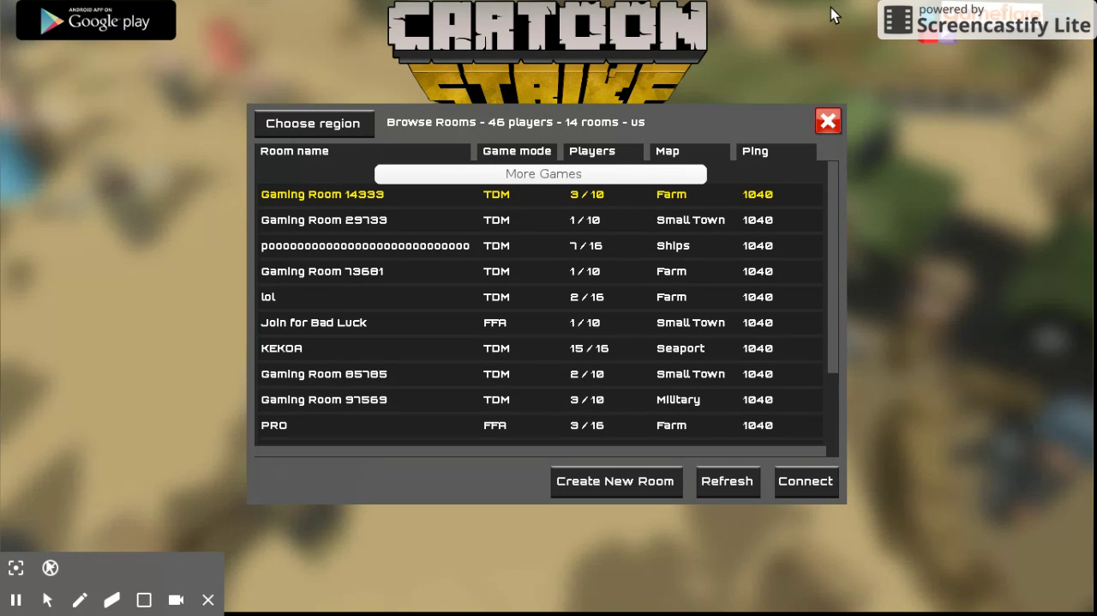
pyautogui.click(809, 477)
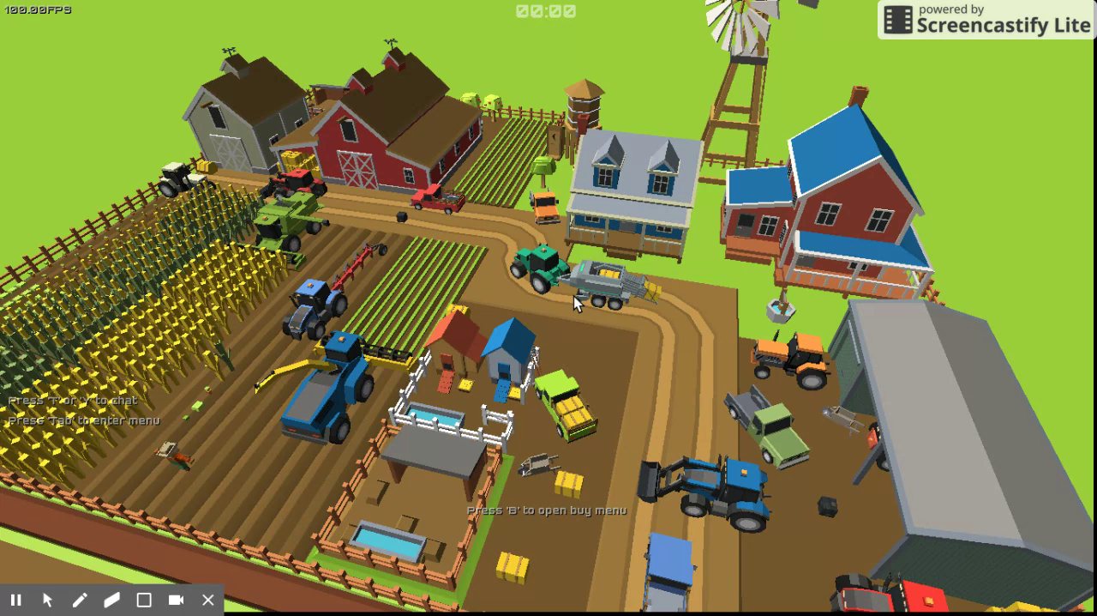
# Activate the Screencastify drawing pen with Alt+P while the match loads.
pyautogui.hotkey('alt', 'p')
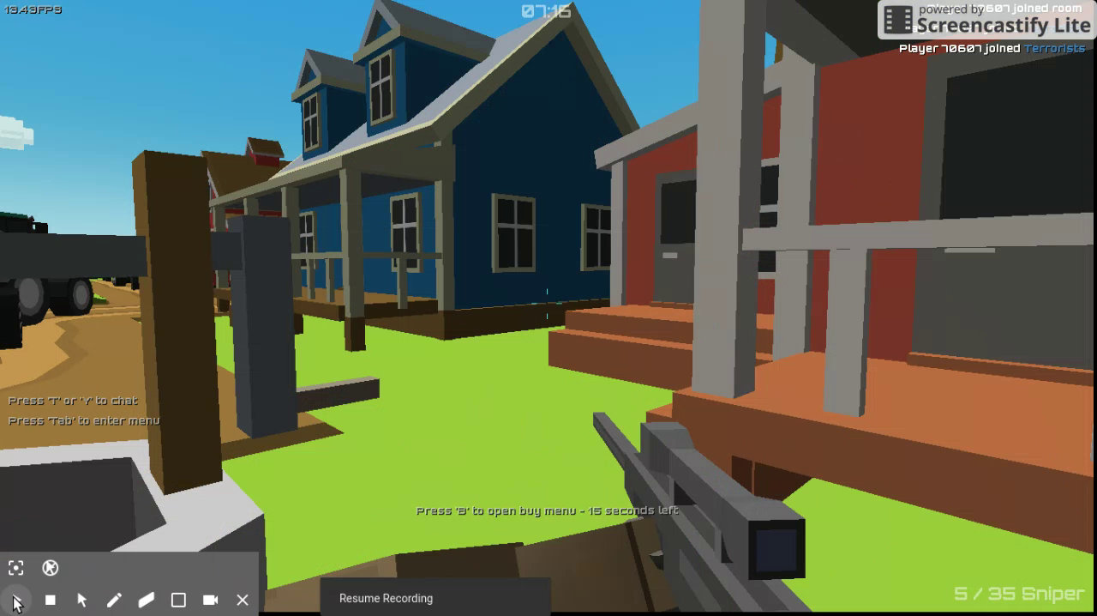
# Resume the Screencastify recording with Hide cursor on, then walk back from the well.
pyautogui.click(15, 600)
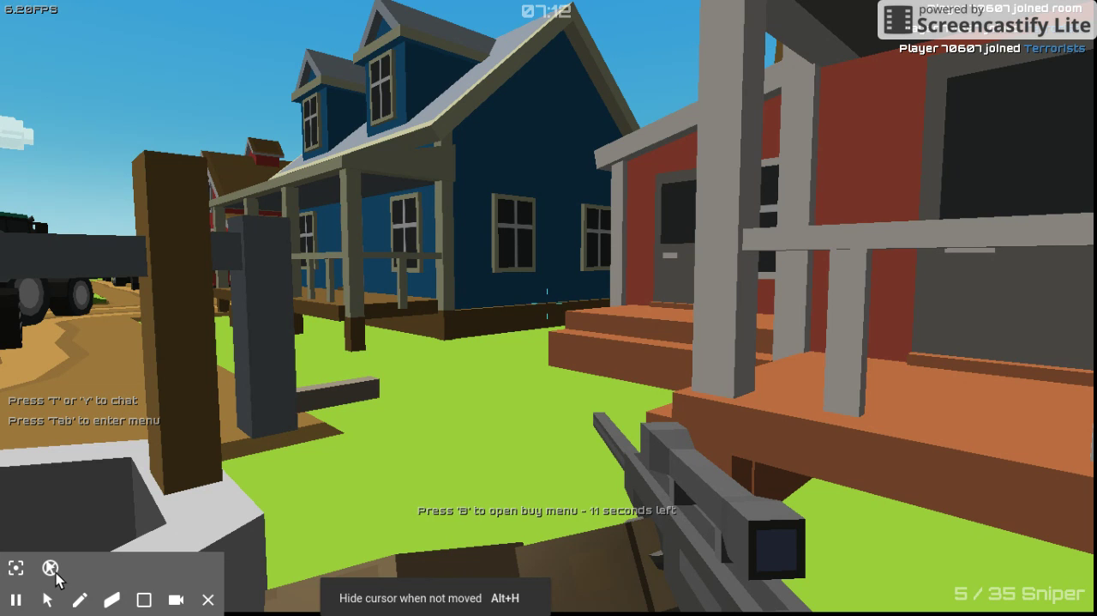
pyautogui.click(50, 570)
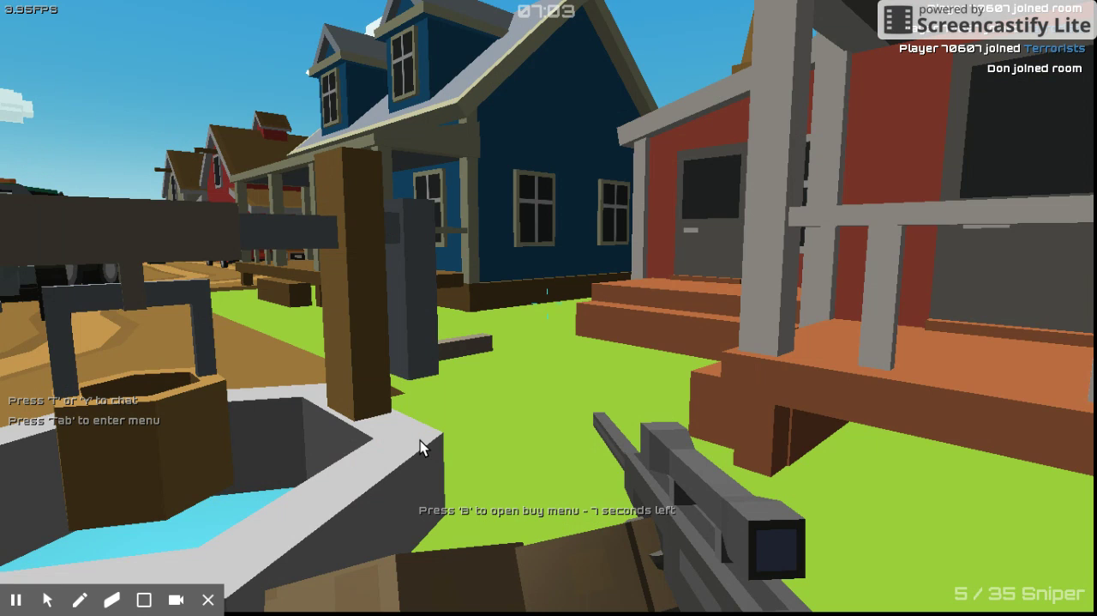
pyautogui.press('s')
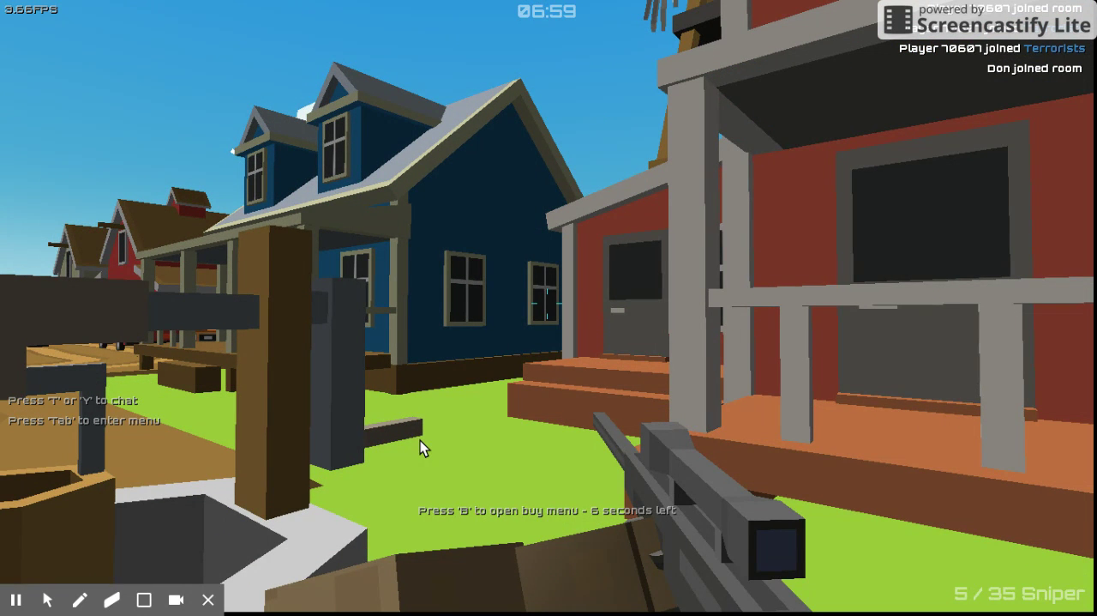
# Turn toward the well, check the team scoreboard, and leave the room.
pyautogui.press('w')
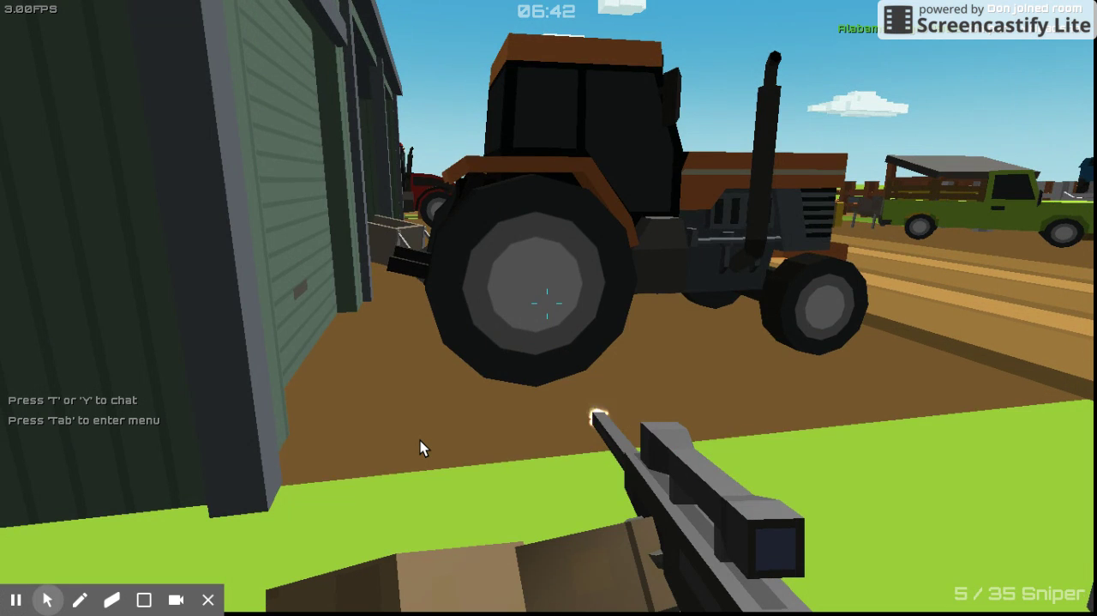
pyautogui.press('Tab')
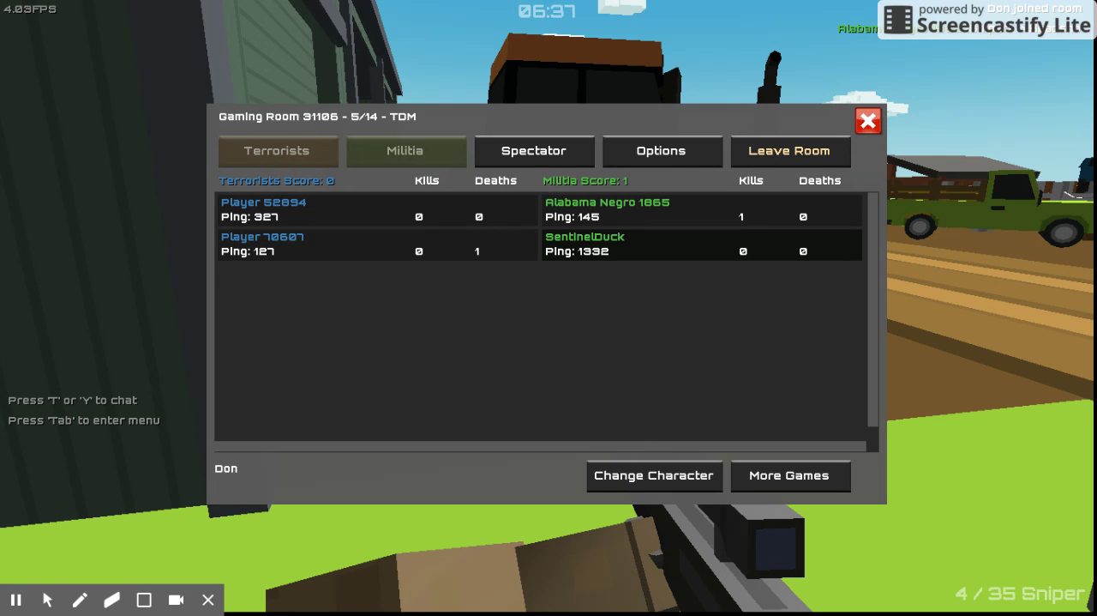
pyautogui.click(794, 143)
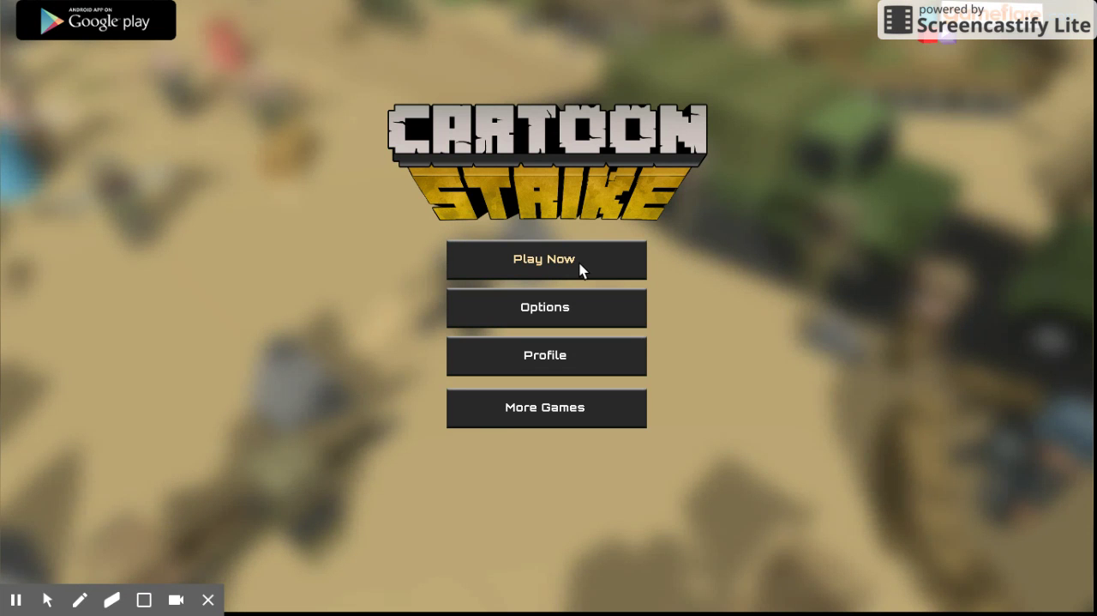
# Open the room browser from Play Now and switch the region to US.
pyautogui.click(558, 260)
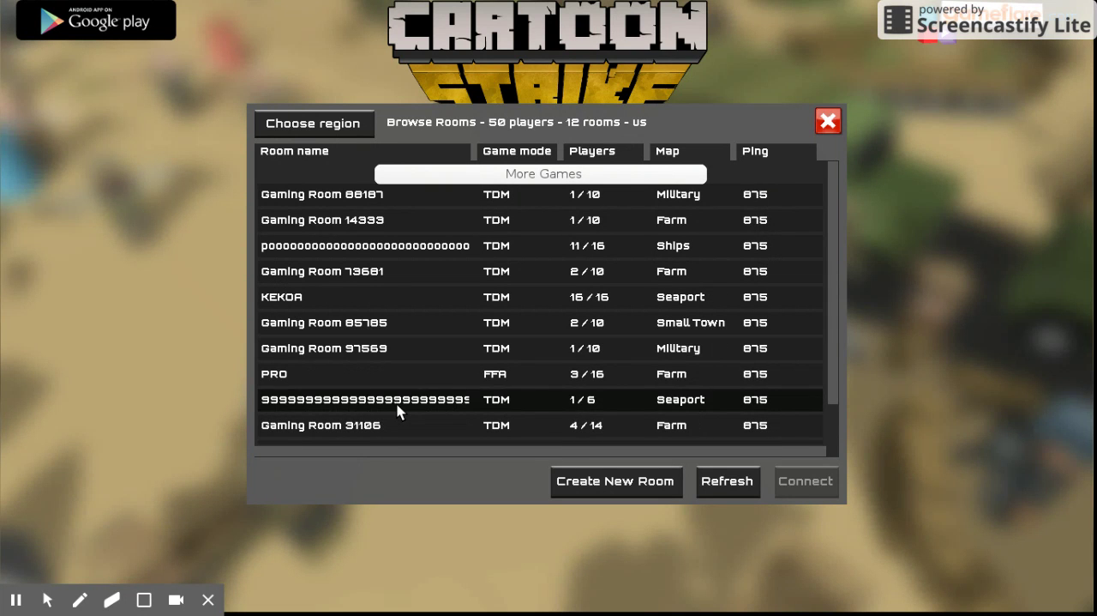
pyautogui.click(313, 122)
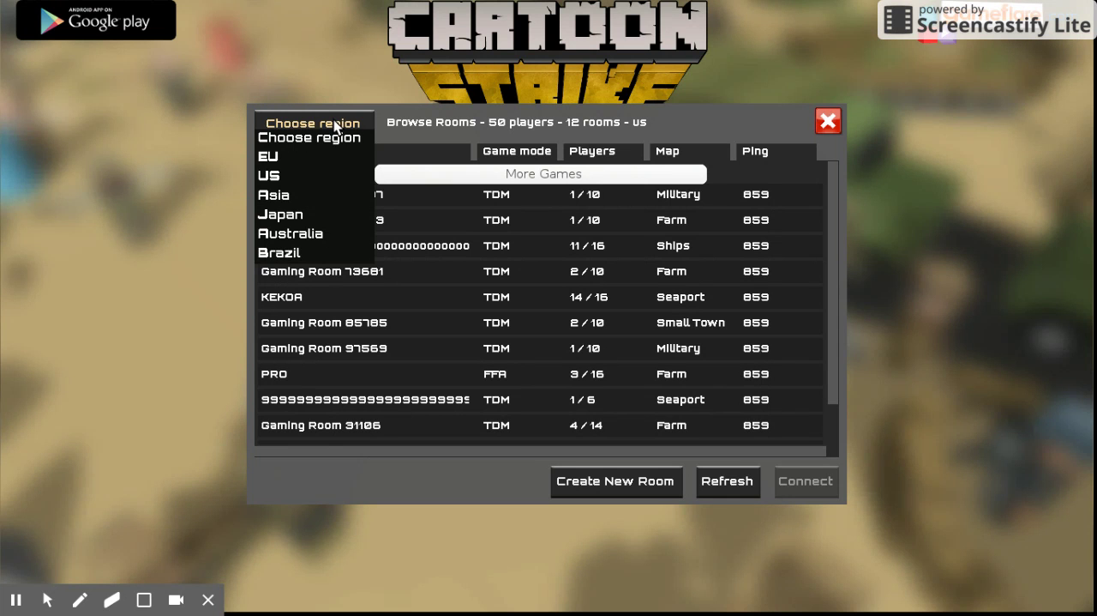
pyautogui.click(315, 176)
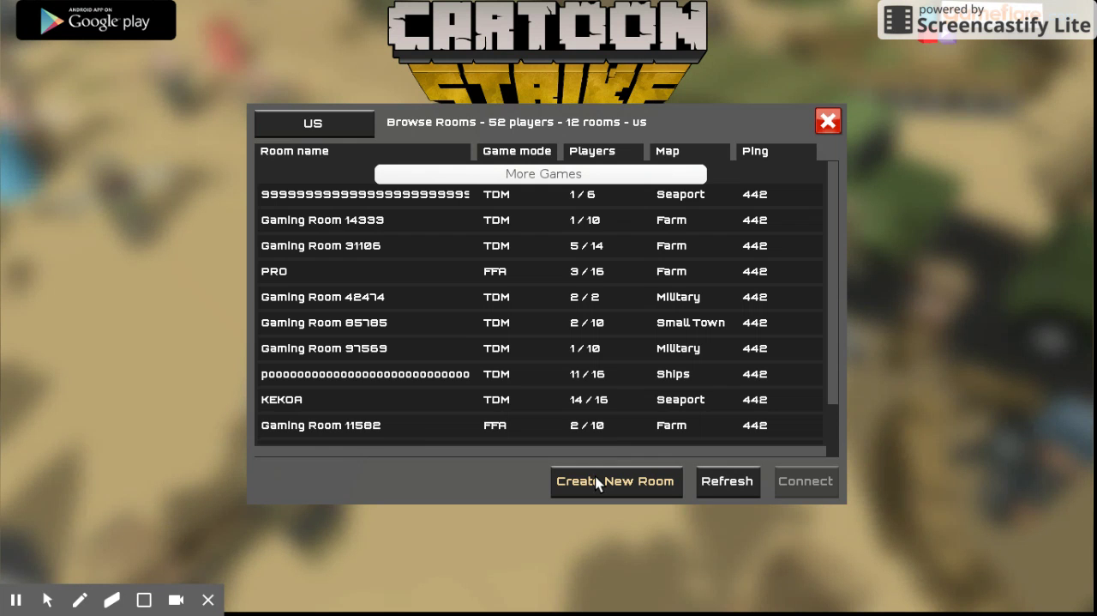
# Create Gaming Room 26976 with a 4-player limit on the Farm map and join it.
pyautogui.click(592, 479)
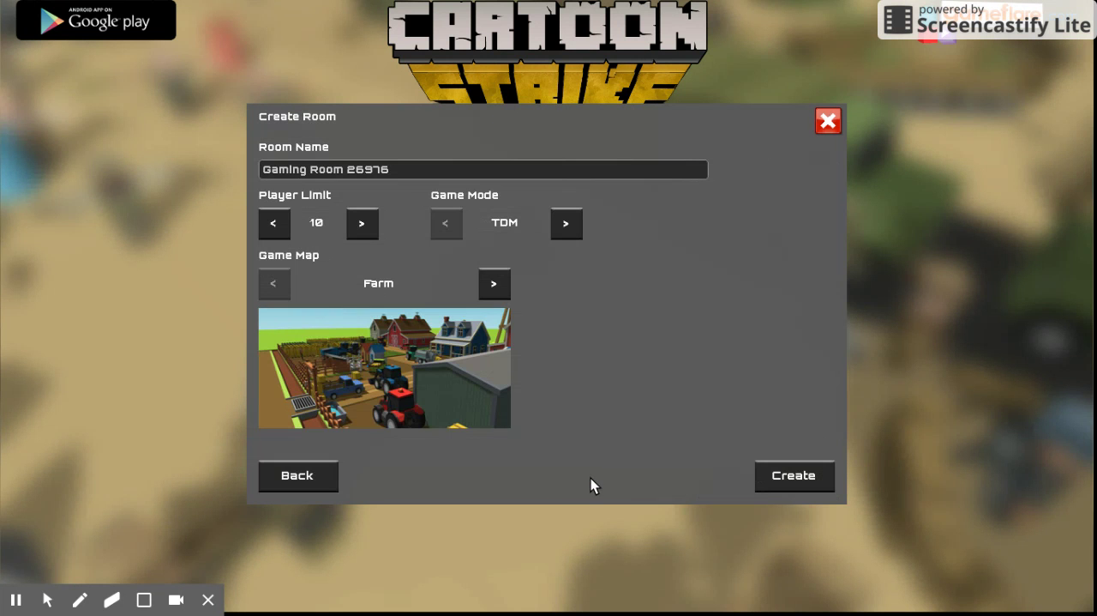
pyautogui.click(274, 231)
pyautogui.click(279, 230)
pyautogui.click(278, 233)
pyautogui.press('Return')
pyautogui.click(494, 283)
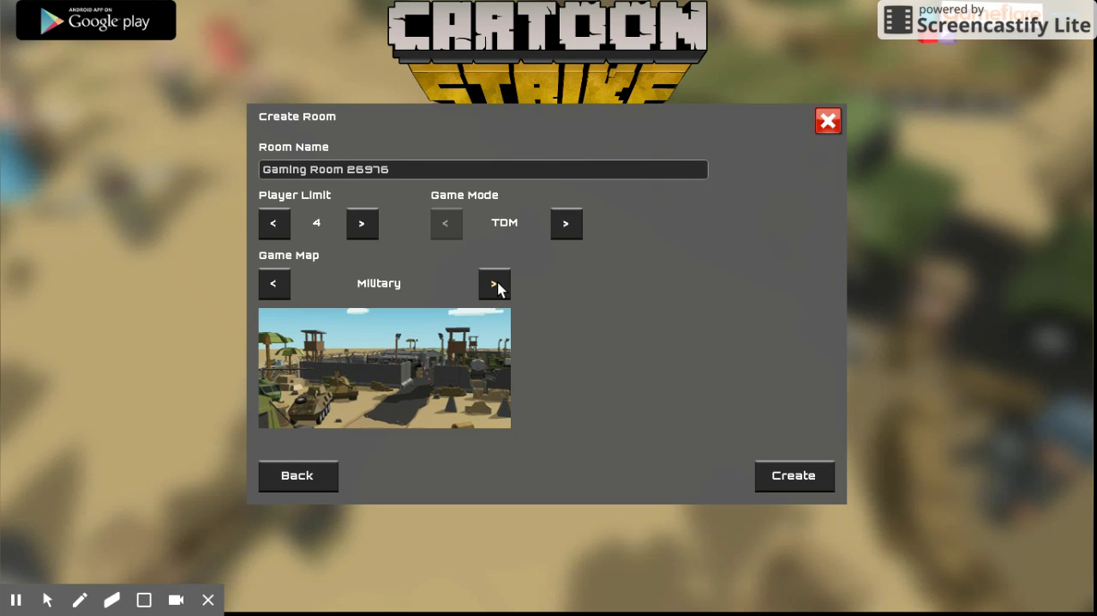
pyautogui.click(273, 284)
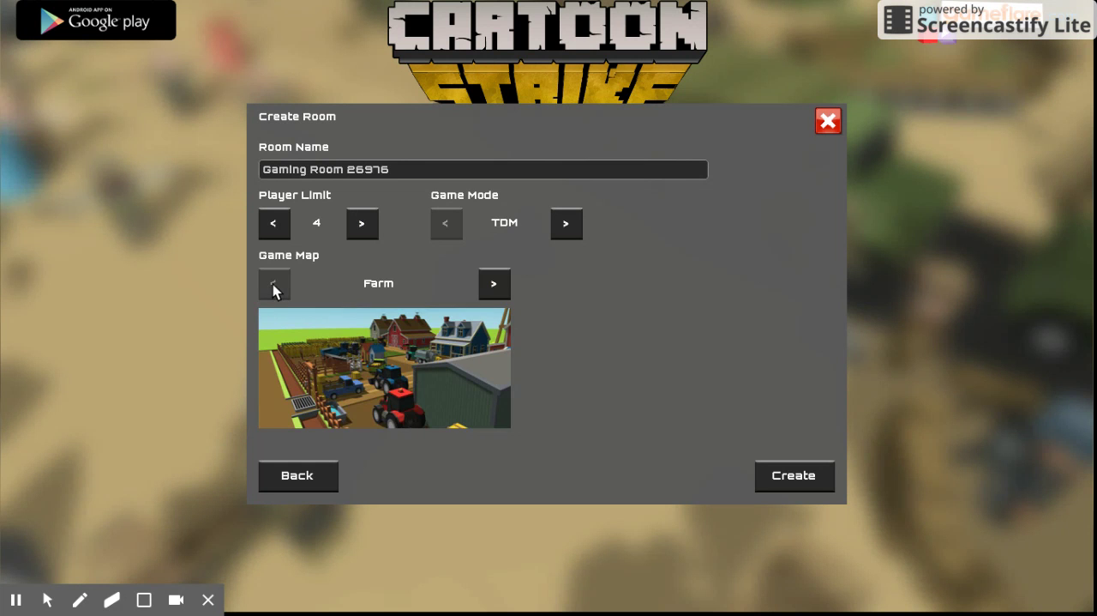
pyautogui.click(779, 476)
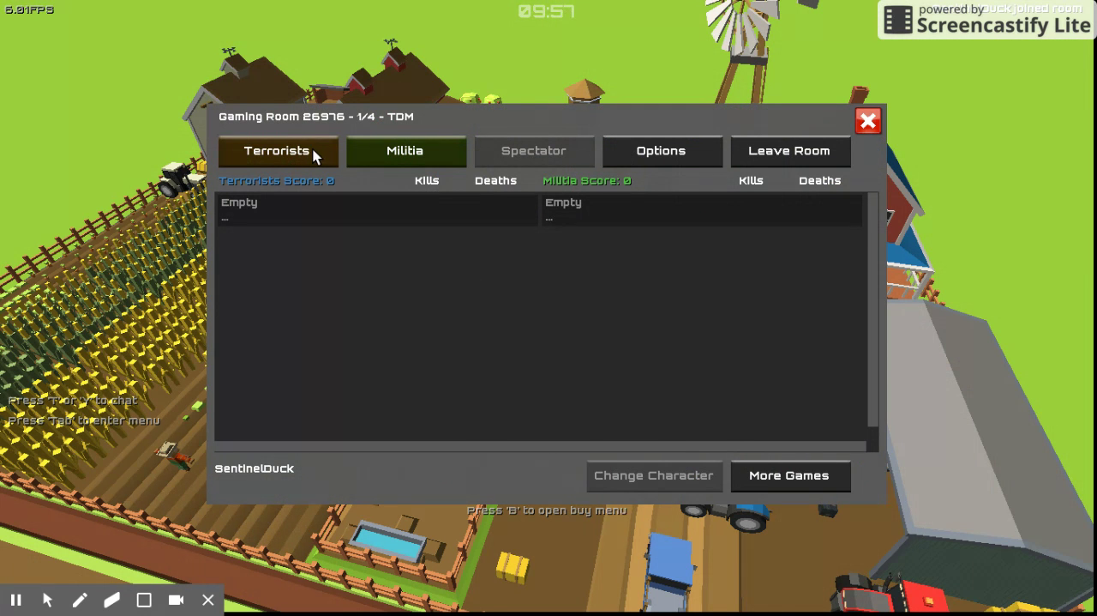
# Join the Terrorists as the checkered-headscarf character, look around, and open the buy menu.
pyautogui.click(240, 152)
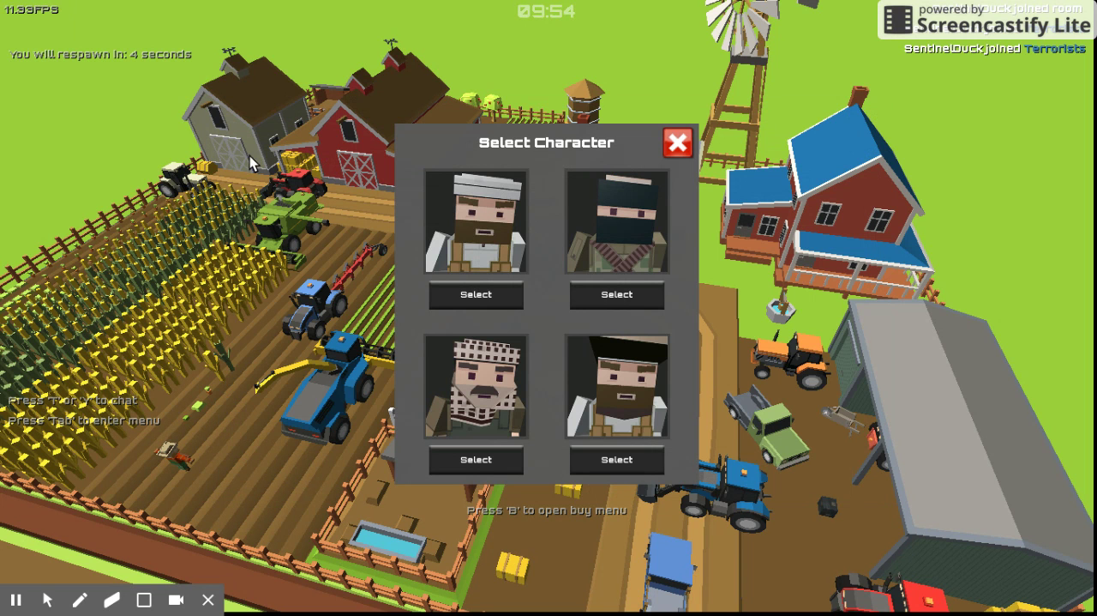
pyautogui.click(472, 459)
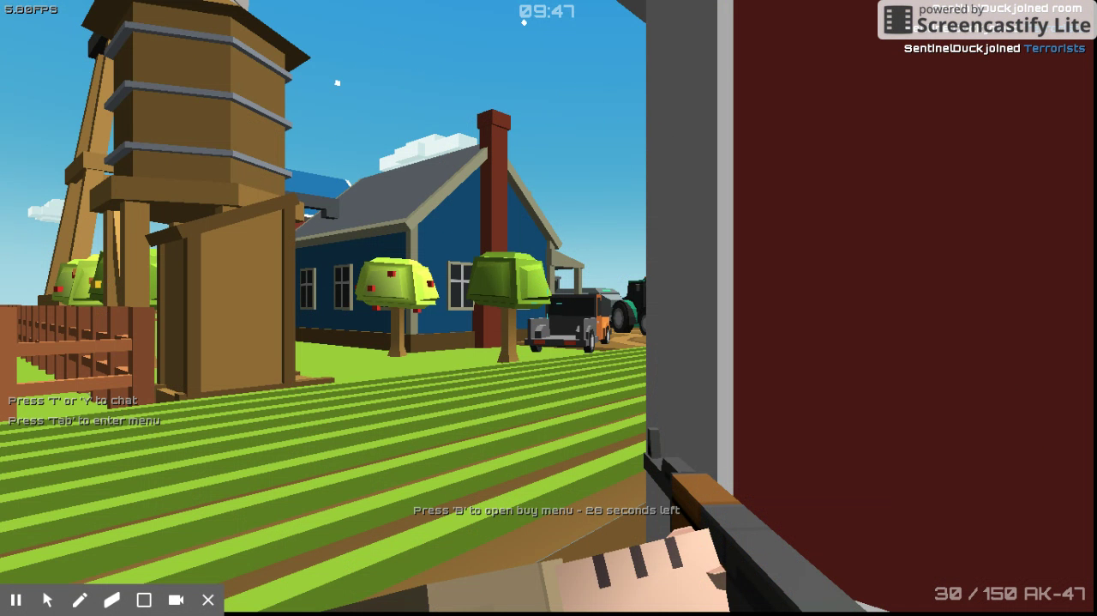
pyautogui.press('s')
pyautogui.click(466, 463)
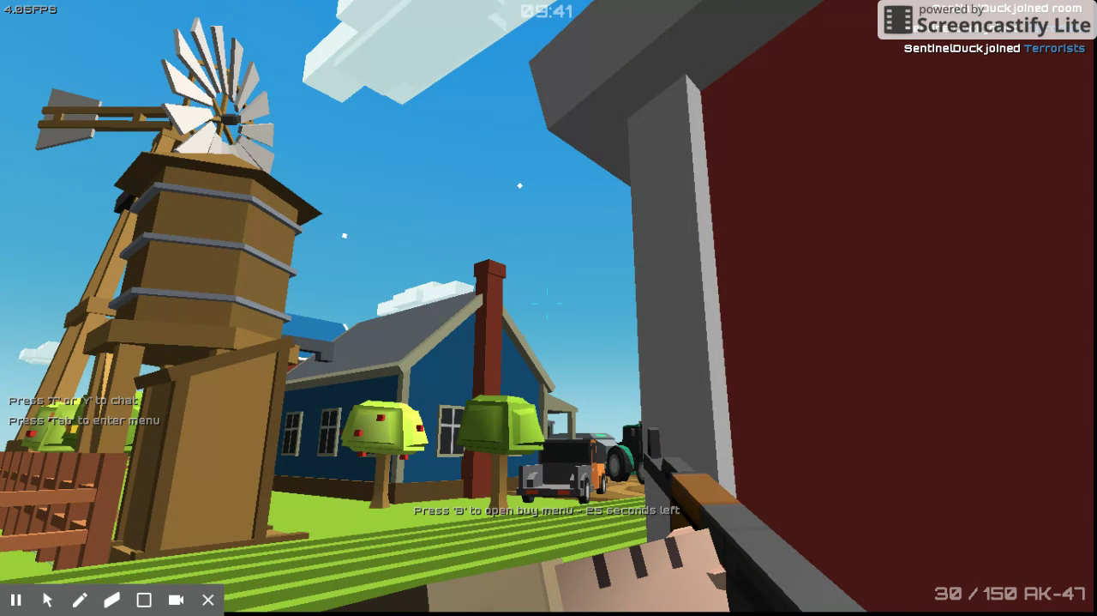
pyautogui.press('b')
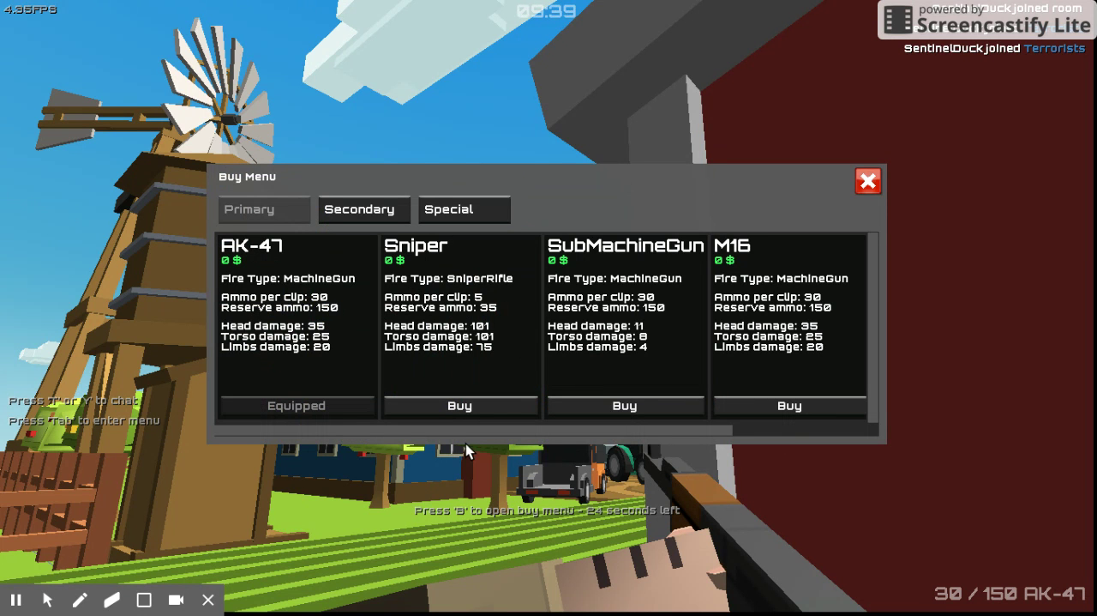
# Buy the sniper rifle and start walking across the field away from the barn.
pyautogui.click(528, 280)
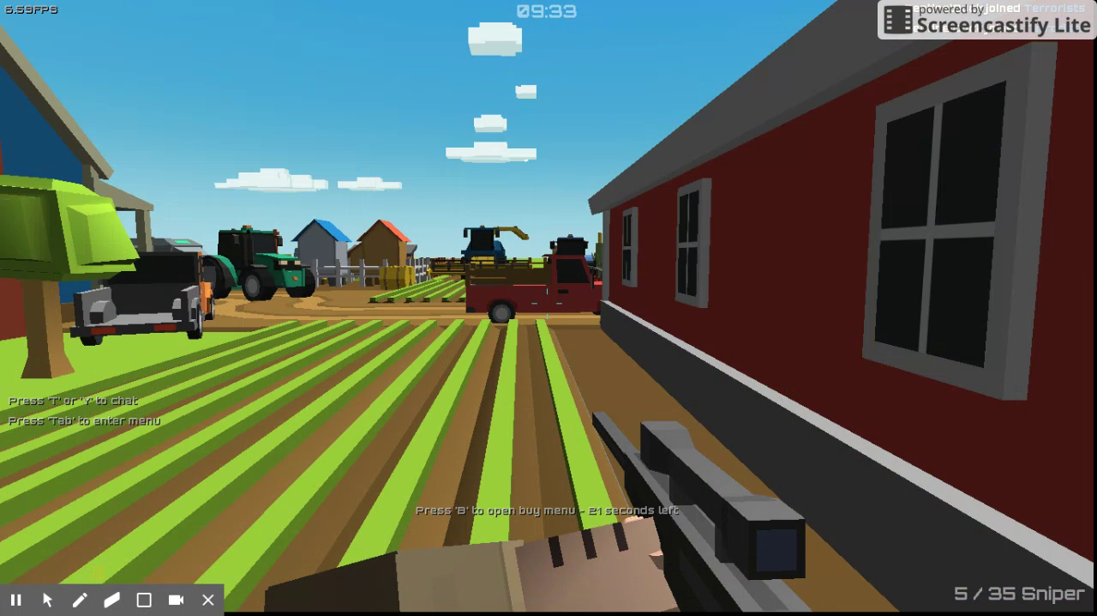
pyautogui.press('a')
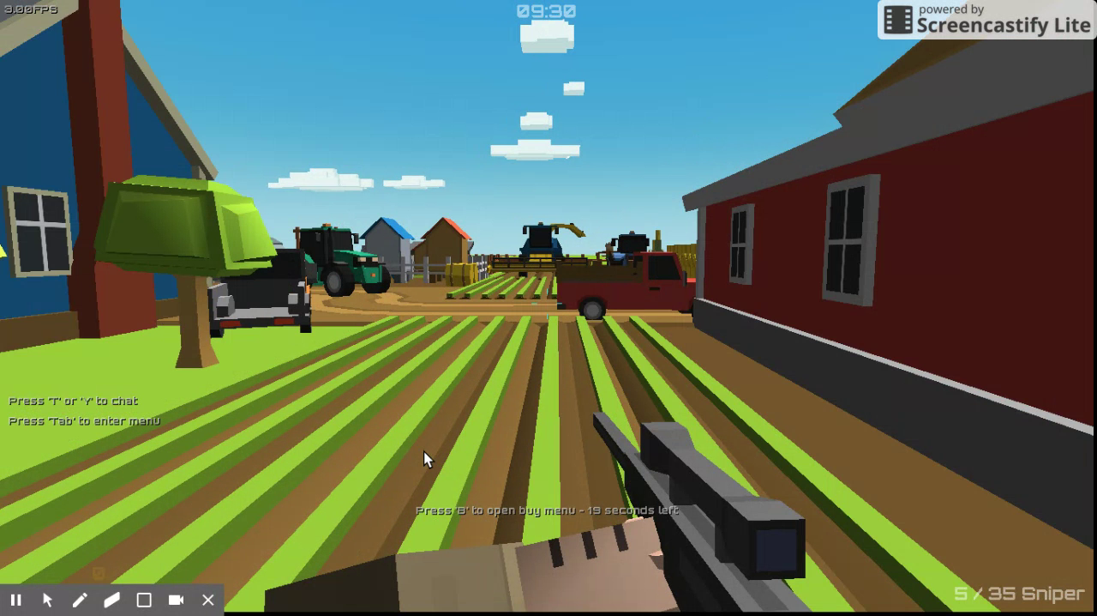
pyautogui.press('w')
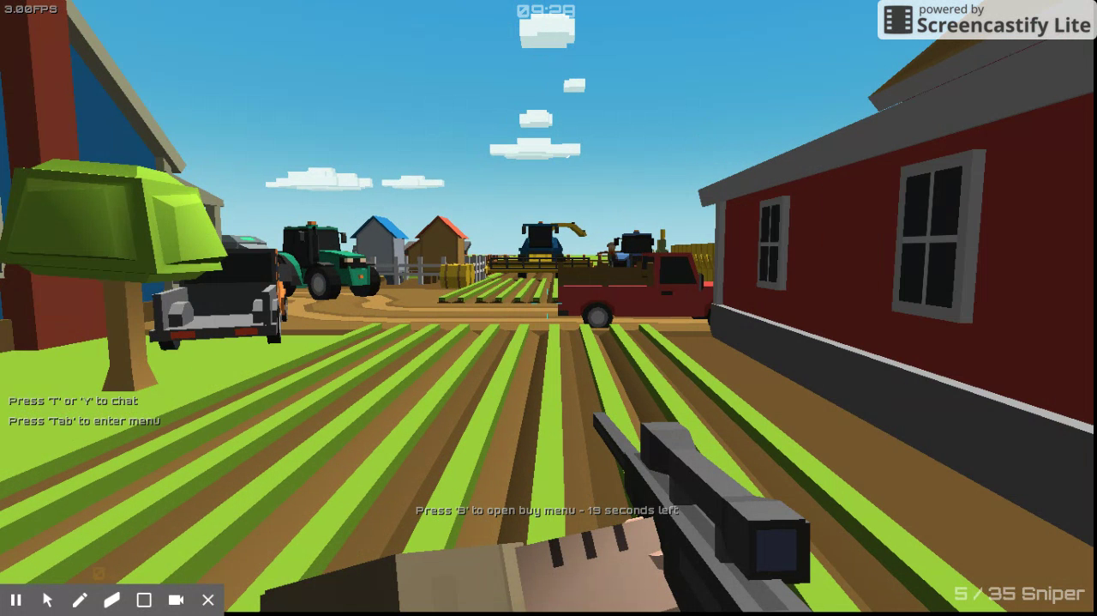
# Walk past the red truck toward the tractor and crop rows, then show the scoreboard.
pyautogui.press('w')
pyautogui.press('w')
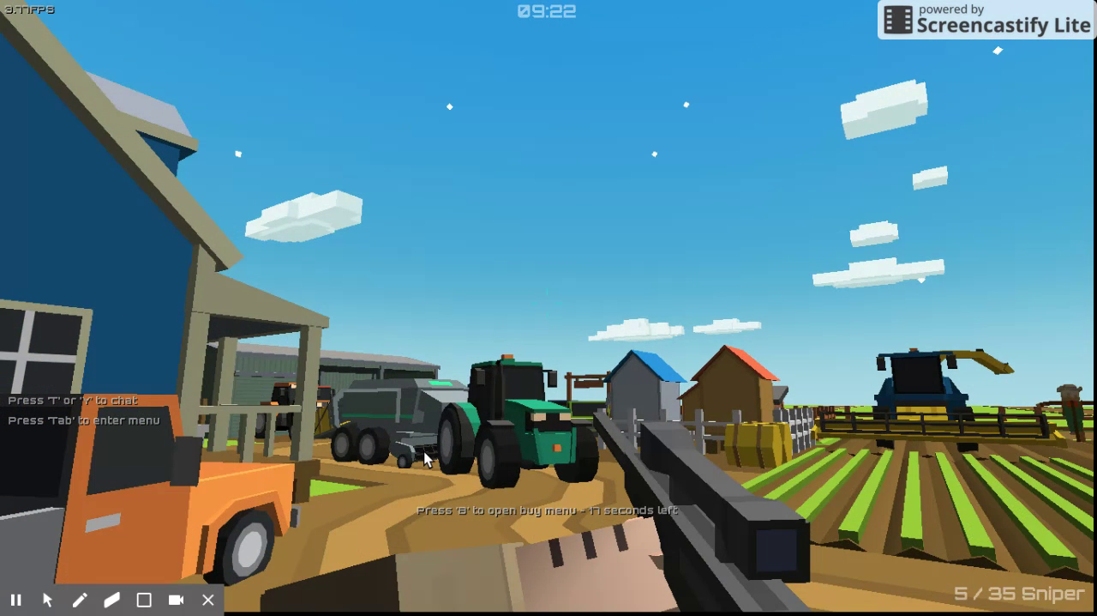
pyautogui.press('w')
pyautogui.press('w')
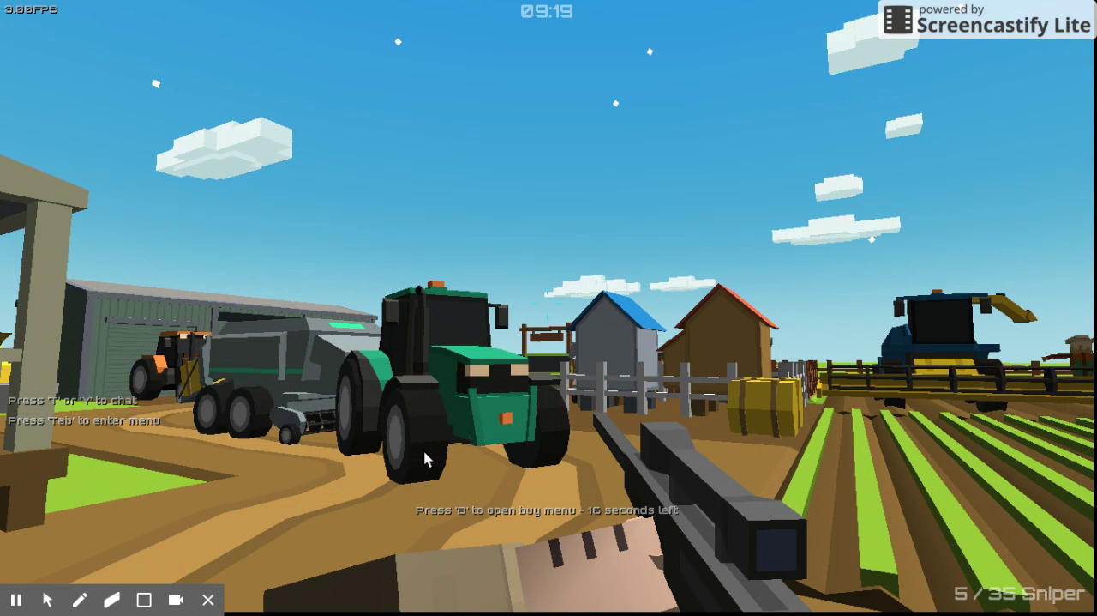
pyautogui.press('w')
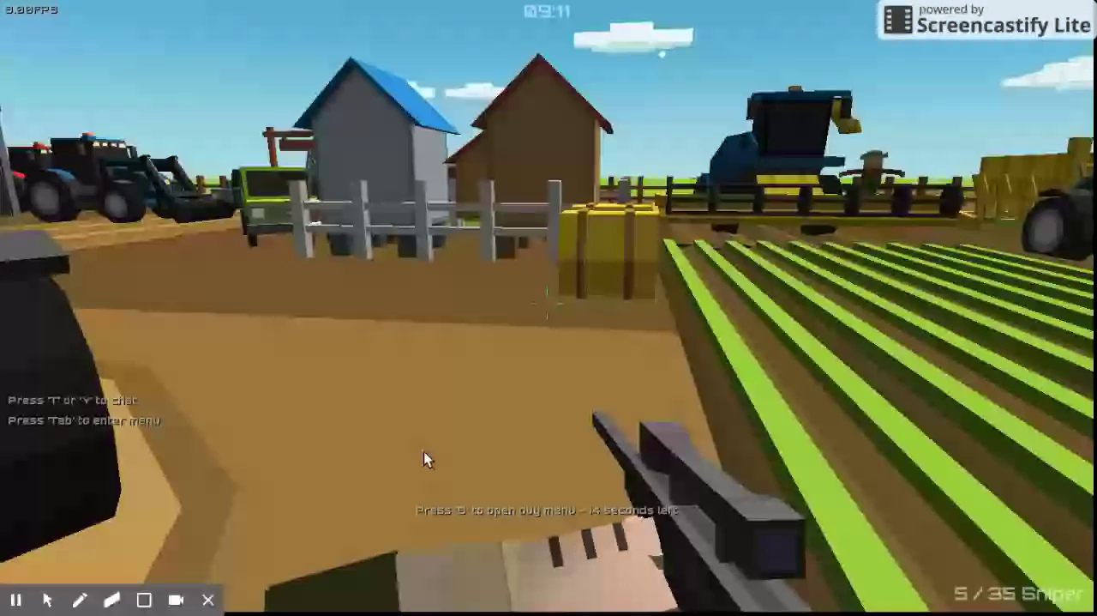
pyautogui.press('Tab')
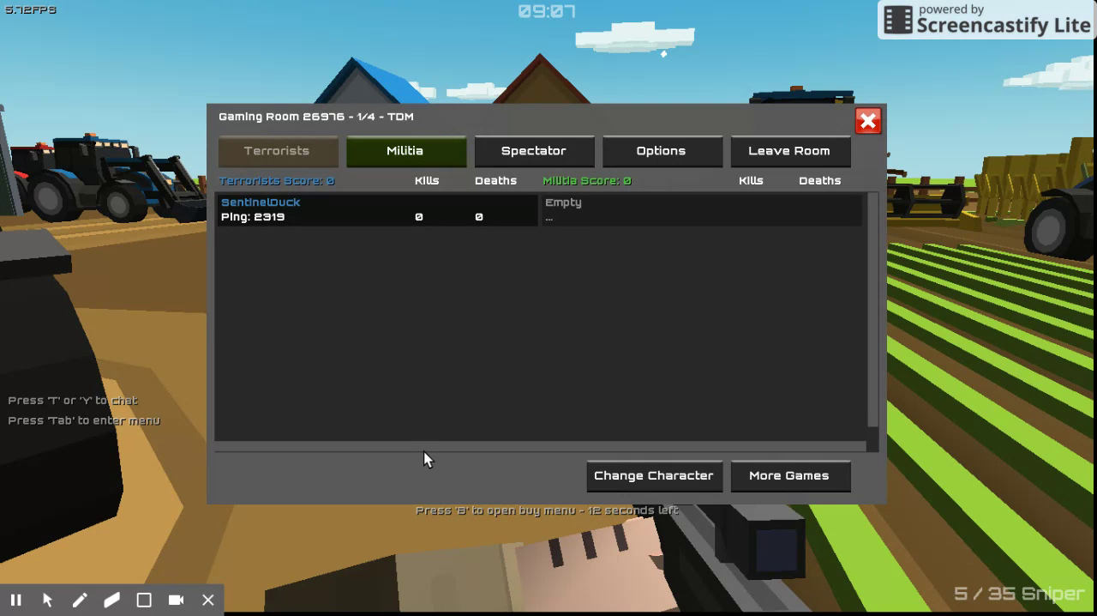
# Leave Gaming Room 26976 and return to the US room browser via Play Now.
pyautogui.click(783, 152)
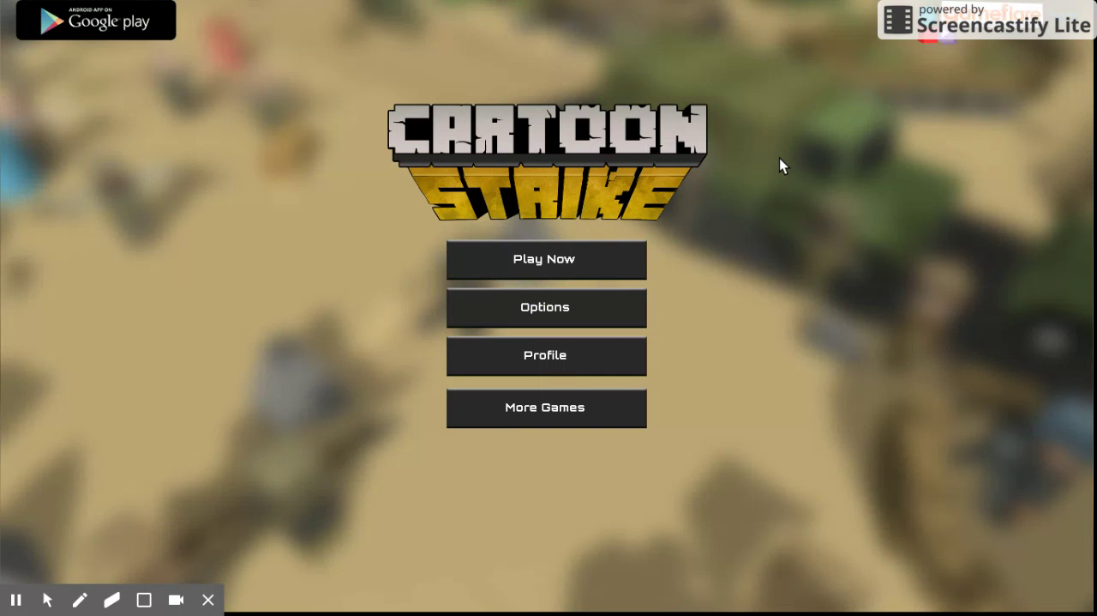
pyautogui.click(539, 263)
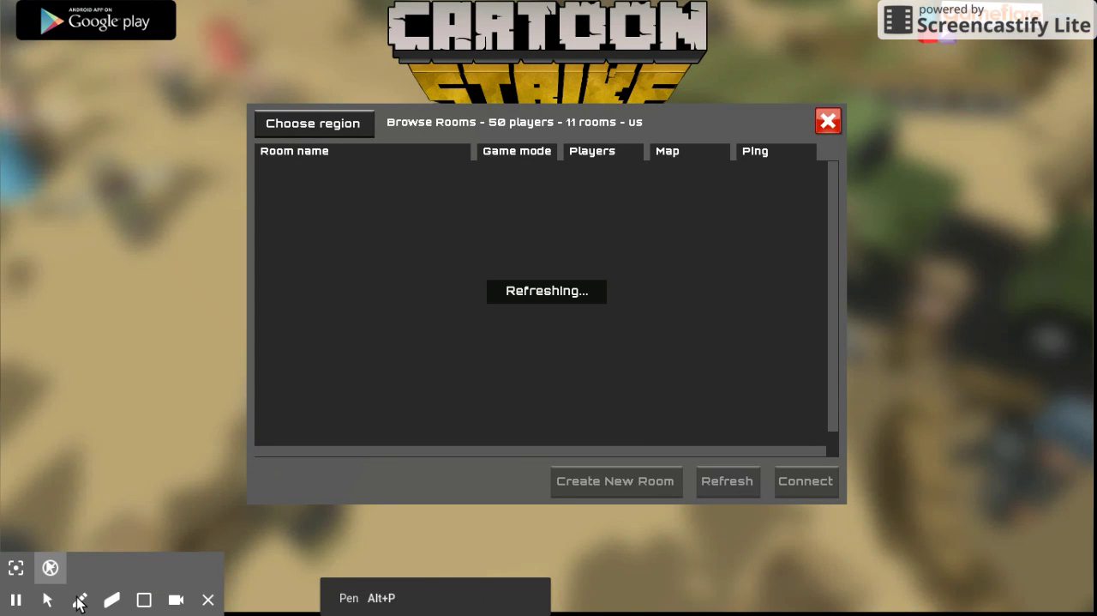
pyautogui.moveTo(79, 599)
pyautogui.click(80, 601)
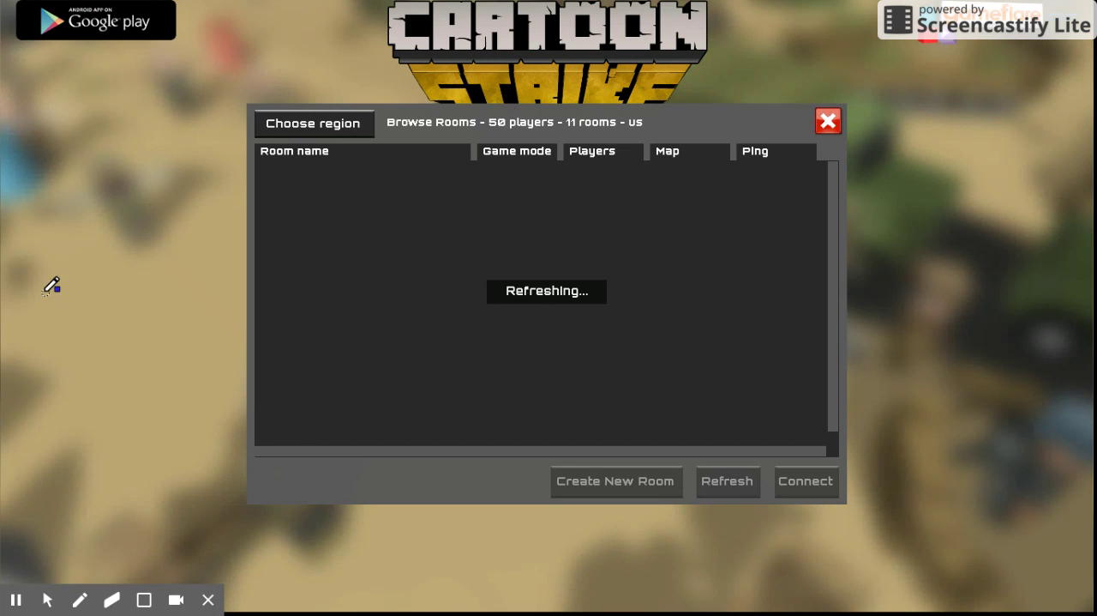
# Draw a blue smile, two eyes with the left one inked in, and a right brow.
pyautogui.moveTo(44, 291); pyautogui.dragTo(257, 292)
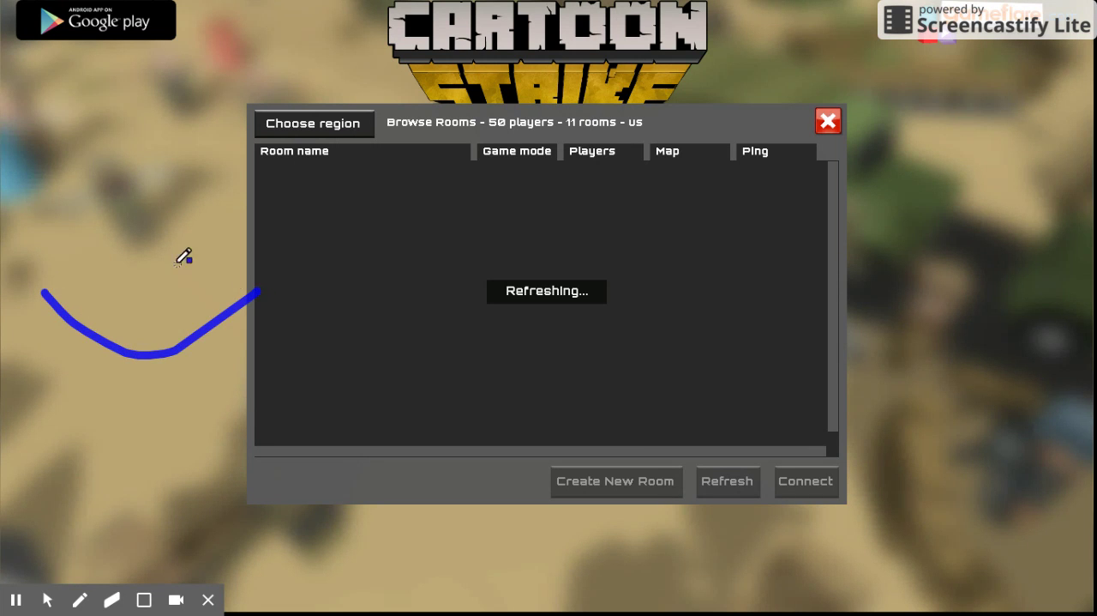
pyautogui.moveTo(212, 175)
pyautogui.mouseDown()
pyautogui.moveTo(222, 196)
pyautogui.moveTo(206, 196)
pyautogui.moveTo(207, 214)
pyautogui.mouseUp()
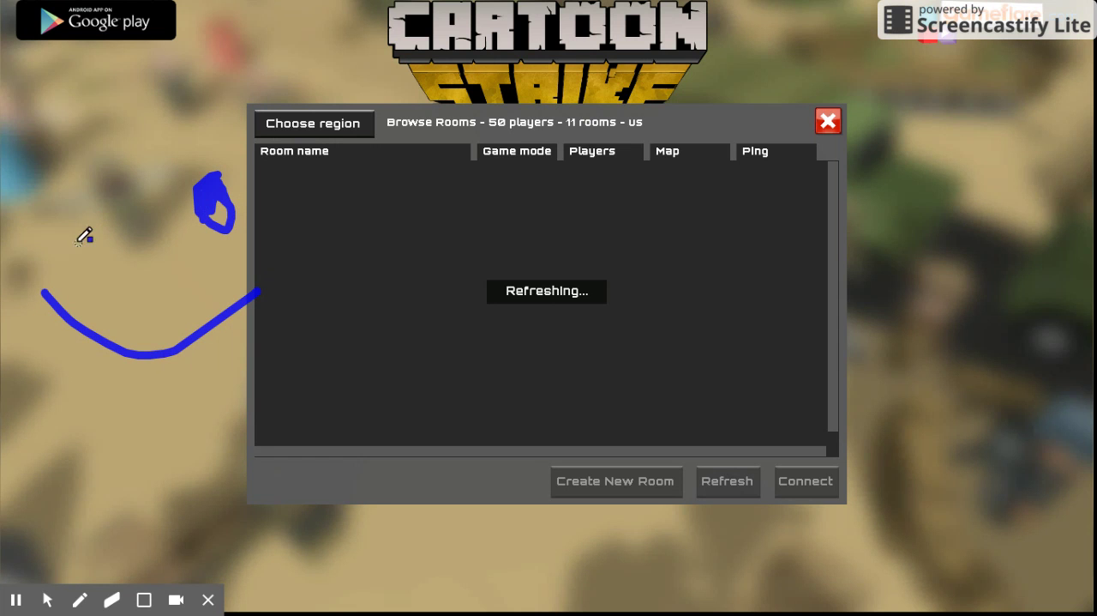
pyautogui.moveTo(72, 204)
pyautogui.mouseDown()
pyautogui.moveTo(62, 234)
pyautogui.moveTo(75, 195)
pyautogui.mouseUp()
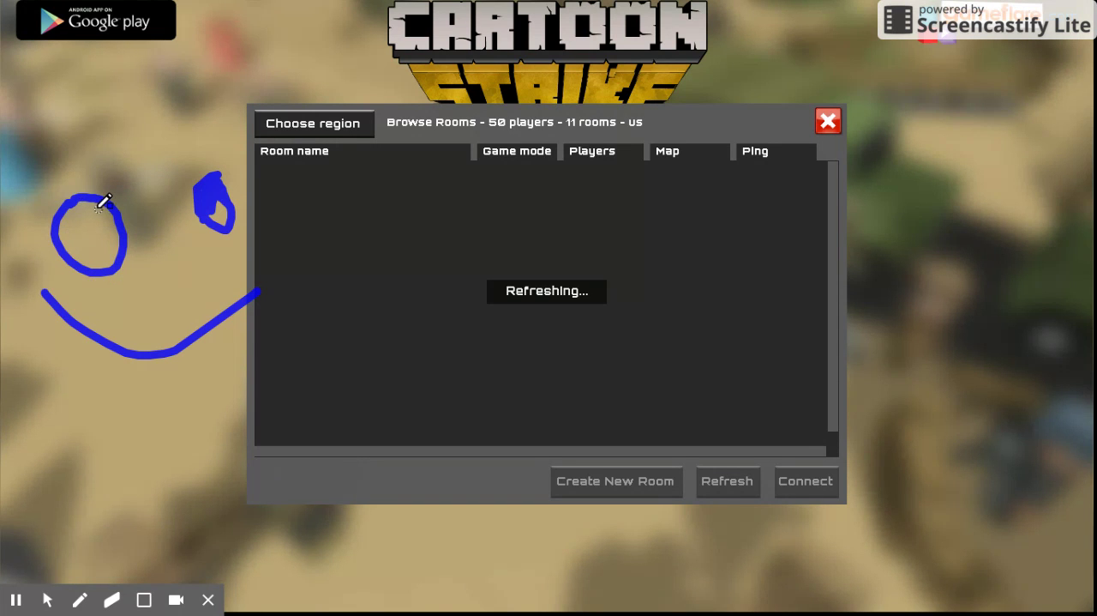
pyautogui.moveTo(73, 200)
pyautogui.mouseDown()
pyautogui.moveTo(86, 233)
pyautogui.moveTo(129, 245)
pyautogui.moveTo(110, 228)
pyautogui.moveTo(110, 238)
pyautogui.moveTo(110, 213)
pyautogui.moveTo(88, 188)
pyautogui.moveTo(84, 206)
pyautogui.moveTo(105, 209)
pyautogui.moveTo(89, 196)
pyautogui.moveTo(110, 211)
pyautogui.moveTo(98, 248)
pyautogui.mouseUp()
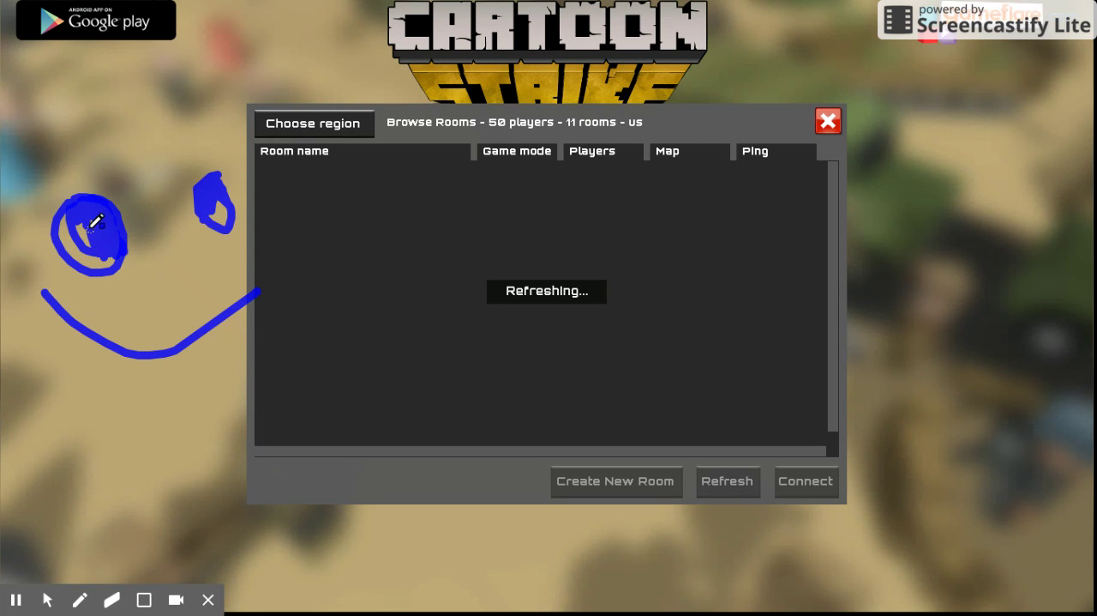
pyautogui.moveTo(90, 241)
pyautogui.mouseDown()
pyautogui.moveTo(80, 221)
pyautogui.moveTo(100, 232)
pyautogui.mouseUp()
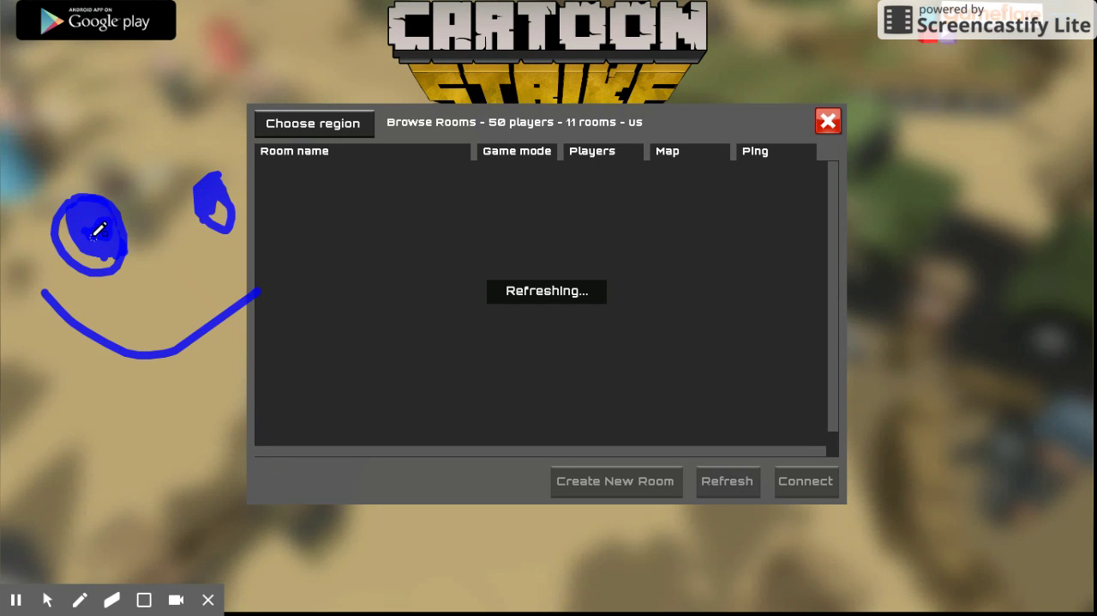
pyautogui.moveTo(87, 226)
pyautogui.mouseDown()
pyautogui.moveTo(71, 210)
pyautogui.moveTo(104, 223)
pyautogui.moveTo(101, 199)
pyautogui.moveTo(126, 223)
pyautogui.moveTo(110, 220)
pyautogui.mouseUp()
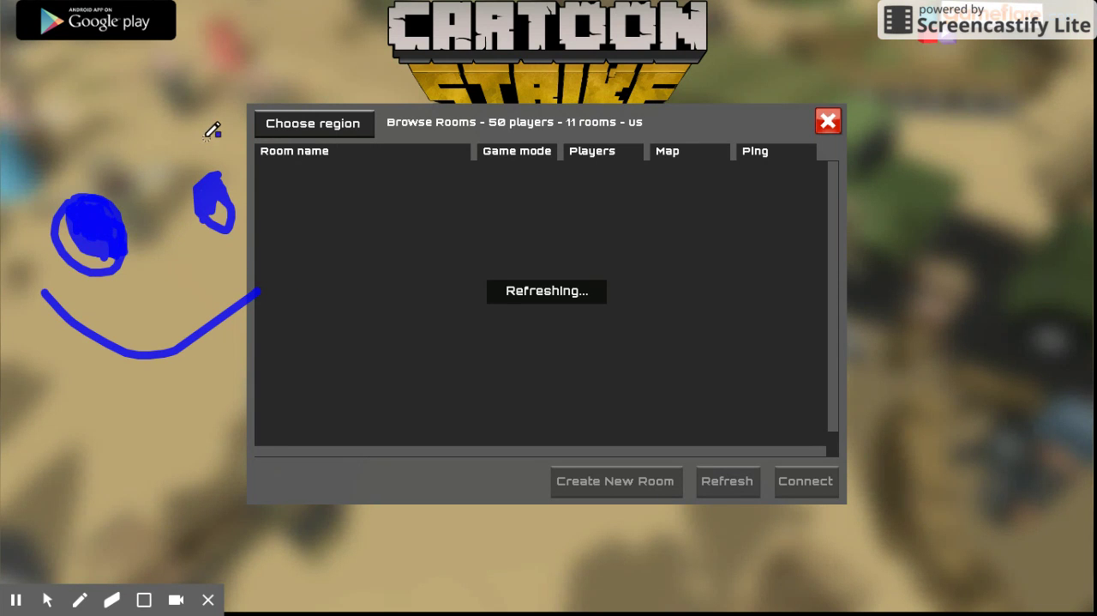
pyautogui.moveTo(210, 122); pyautogui.dragTo(168, 181)
# Add a left brow and a scribbled-in blue nose, then switch the pen to red.
pyautogui.moveTo(64, 129); pyautogui.dragTo(7, 222)
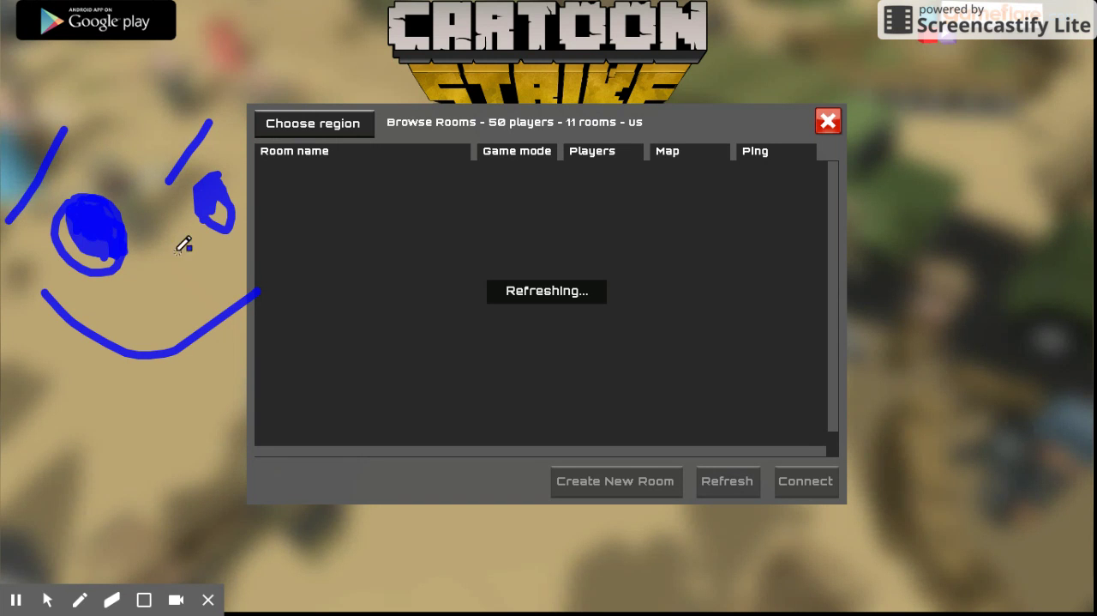
pyautogui.moveTo(167, 228)
pyautogui.mouseDown()
pyautogui.moveTo(192, 234)
pyautogui.moveTo(219, 279)
pyautogui.moveTo(199, 315)
pyautogui.moveTo(179, 306)
pyautogui.moveTo(169, 247)
pyautogui.moveTo(154, 259)
pyautogui.moveTo(177, 300)
pyautogui.mouseUp()
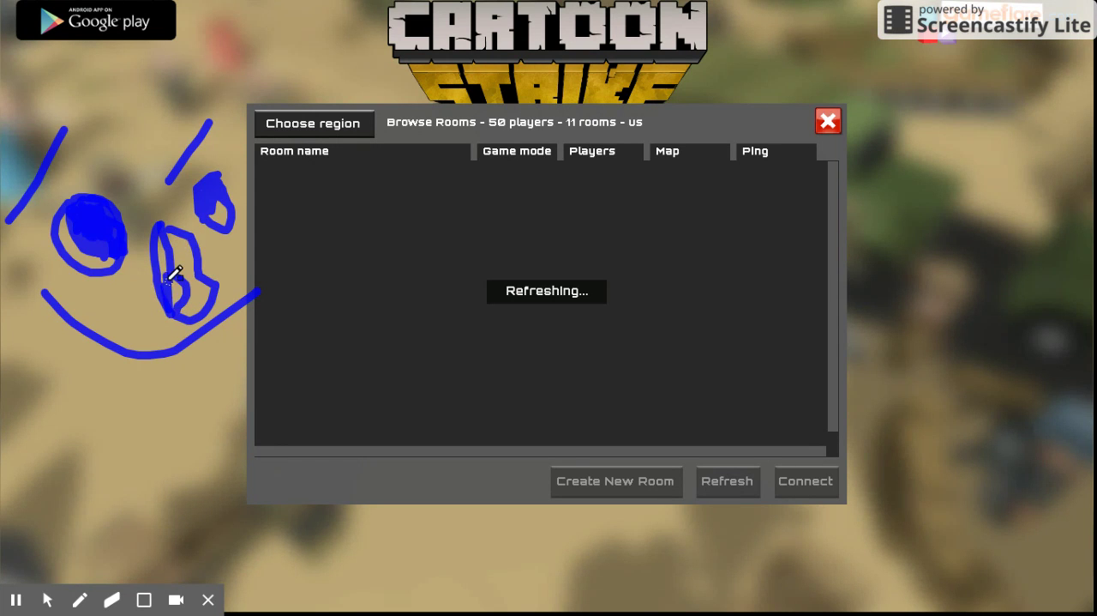
pyautogui.moveTo(171, 253); pyautogui.dragTo(176, 300)
pyautogui.moveTo(161, 307)
pyautogui.mouseDown()
pyautogui.moveTo(160, 232)
pyautogui.moveTo(171, 235)
pyautogui.moveTo(178, 304)
pyautogui.moveTo(210, 265)
pyautogui.moveTo(186, 277)
pyautogui.moveTo(200, 274)
pyautogui.moveTo(201, 304)
pyautogui.mouseUp()
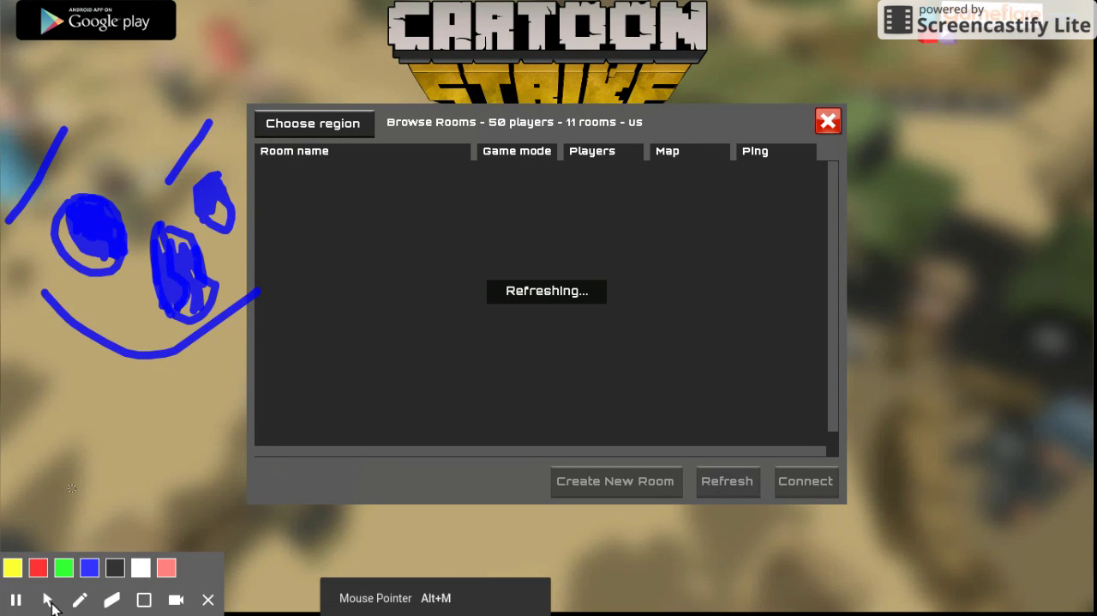
pyautogui.moveTo(78, 599)
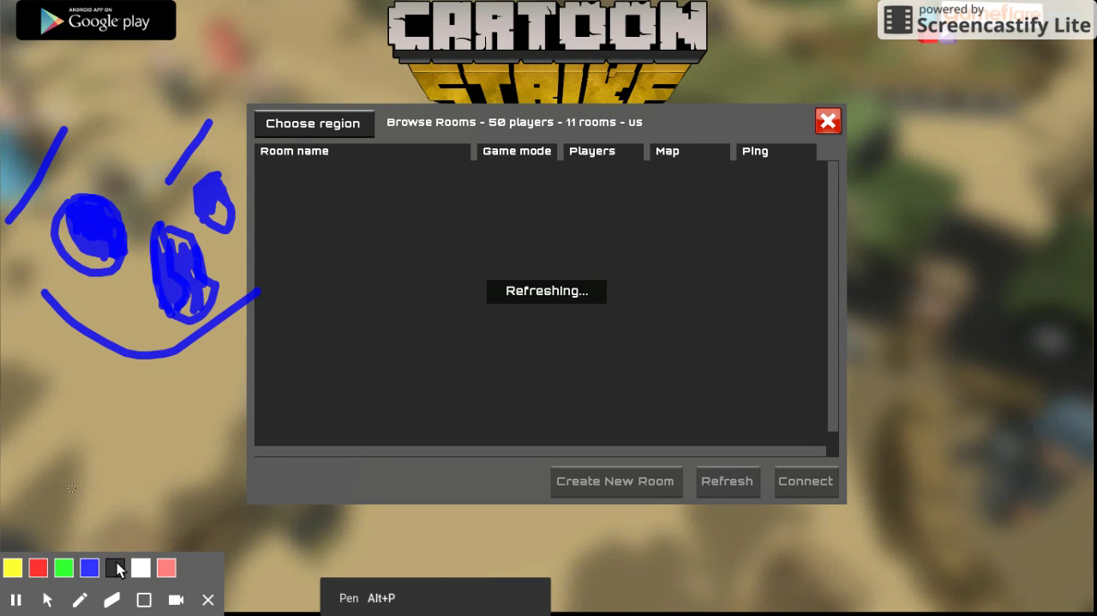
pyautogui.click(165, 570)
# Cross out the doodle face with a red X, then erase the X's lower strokes.
pyautogui.moveTo(230, 76); pyautogui.dragTo(14, 403)
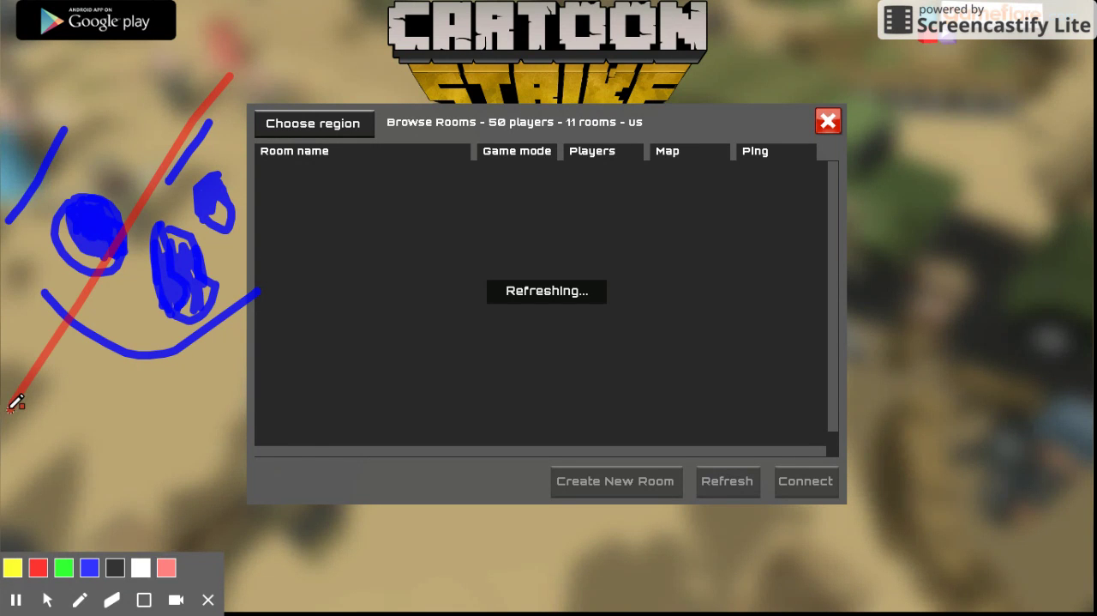
pyautogui.moveTo(30, 130); pyautogui.dragTo(388, 525)
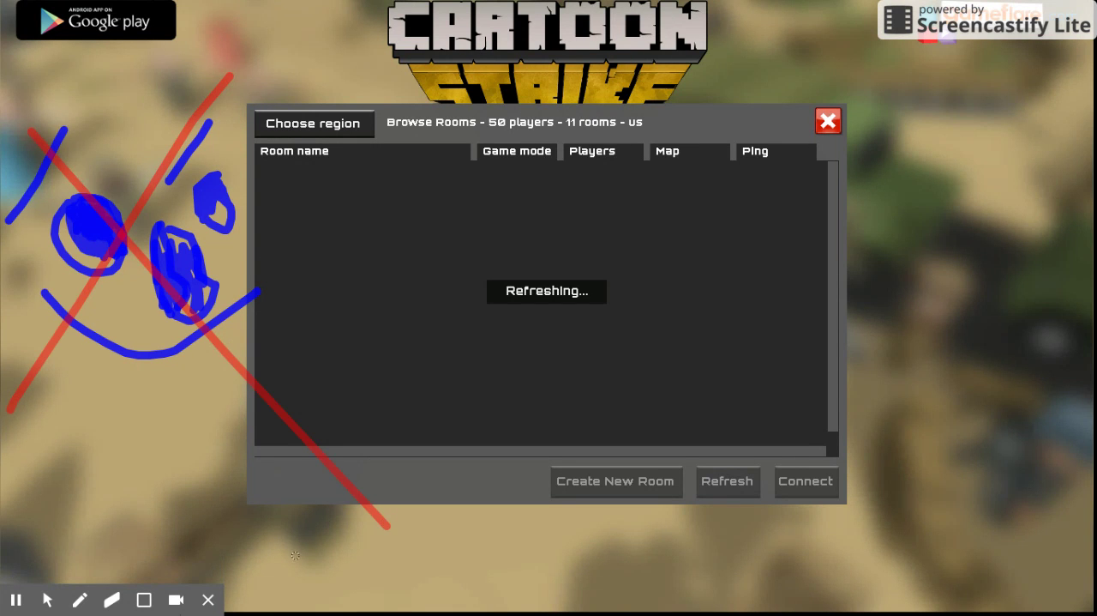
pyautogui.moveTo(111, 600)
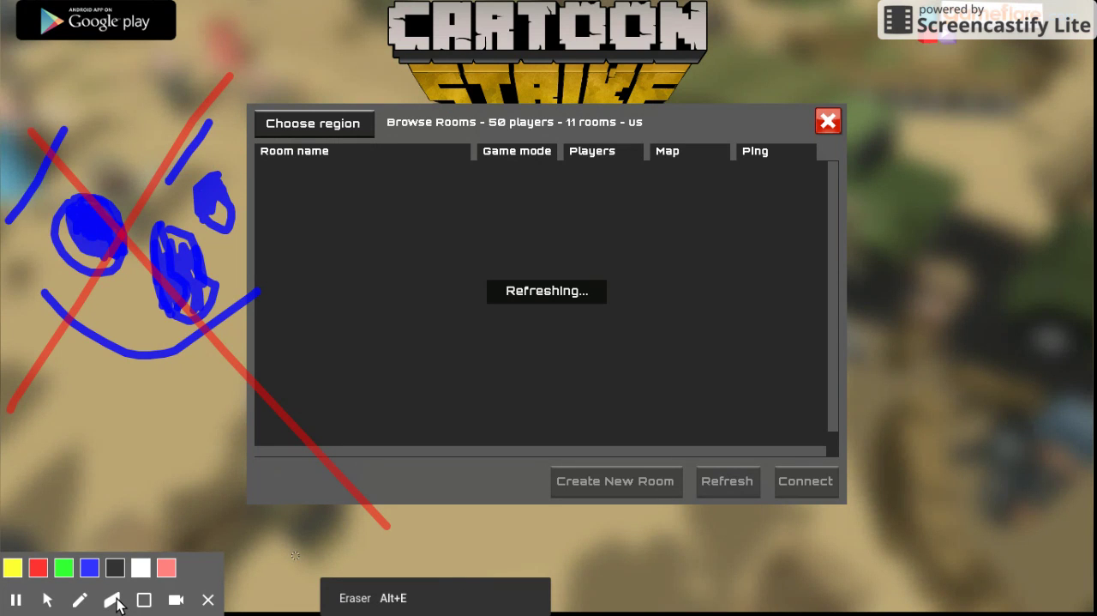
pyautogui.click(119, 604)
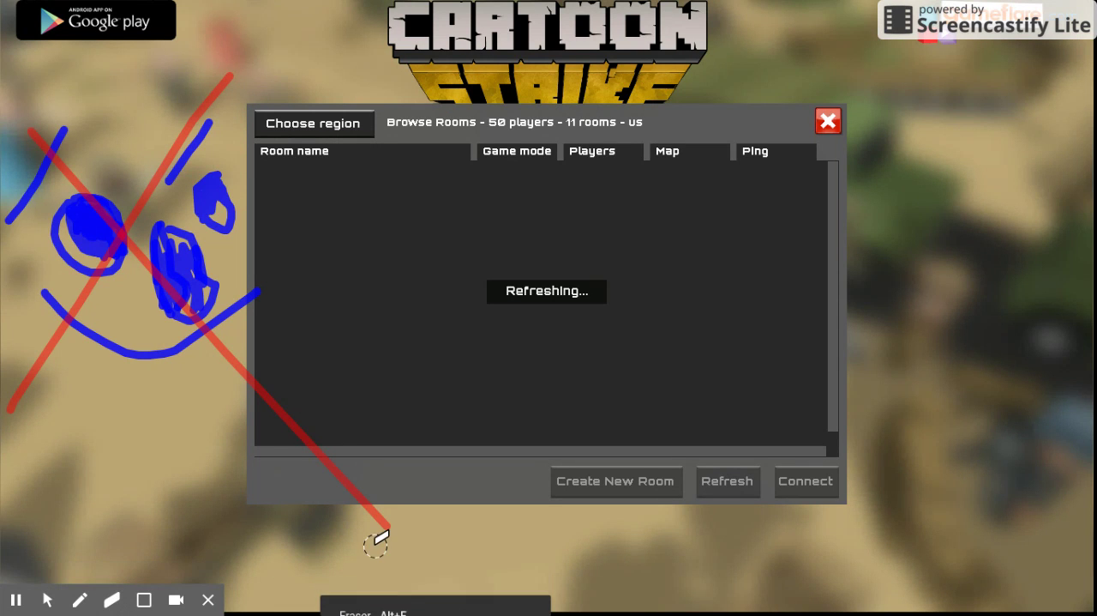
pyautogui.moveTo(392, 532); pyautogui.dragTo(247, 393)
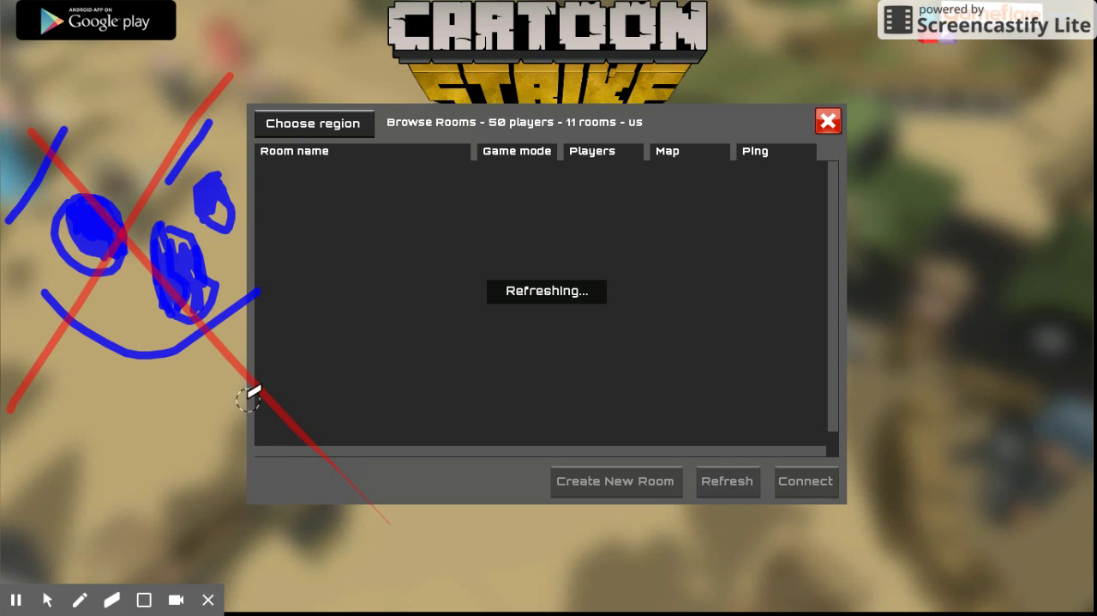
pyautogui.moveTo(385, 521)
pyautogui.mouseDown()
pyautogui.moveTo(201, 330)
pyautogui.moveTo(98, 191)
pyautogui.moveTo(28, 131)
pyautogui.mouseUp()
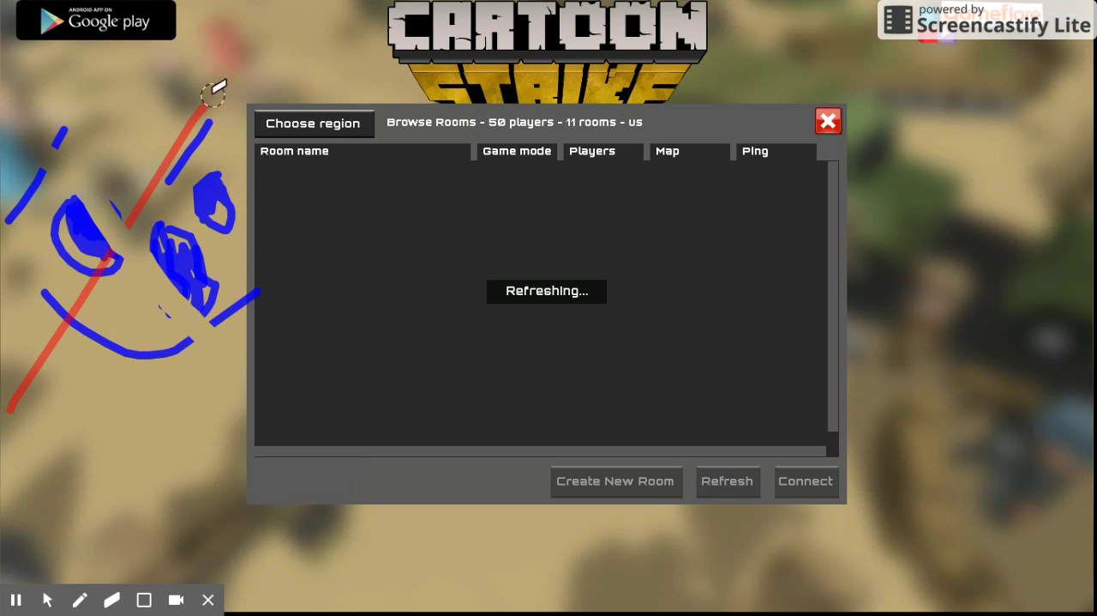
# Erase the rest of the red X, the left eye, left brow and left part of the smile.
pyautogui.moveTo(215, 84)
pyautogui.mouseDown()
pyautogui.moveTo(3, 404)
pyautogui.moveTo(98, 301)
pyautogui.moveTo(42, 351)
pyautogui.moveTo(117, 272)
pyautogui.moveTo(115, 248)
pyautogui.mouseUp()
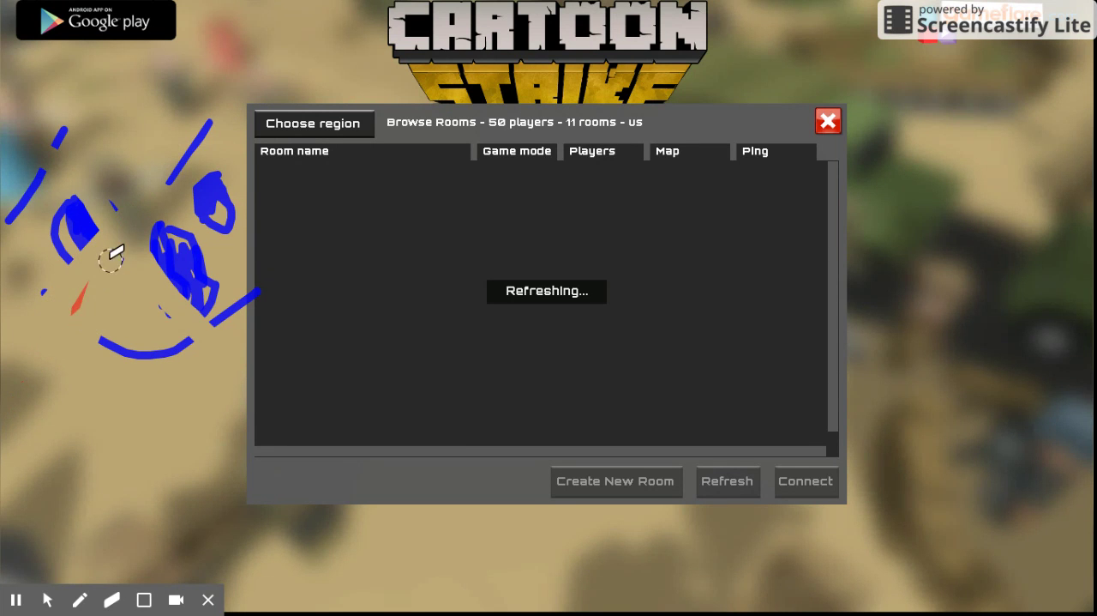
pyautogui.moveTo(57, 334)
pyautogui.mouseDown()
pyautogui.moveTo(98, 255)
pyautogui.moveTo(81, 311)
pyautogui.moveTo(73, 176)
pyautogui.moveTo(115, 221)
pyautogui.moveTo(98, 215)
pyautogui.moveTo(84, 249)
pyautogui.moveTo(54, 179)
pyautogui.moveTo(51, 286)
pyautogui.moveTo(43, 180)
pyautogui.mouseUp()
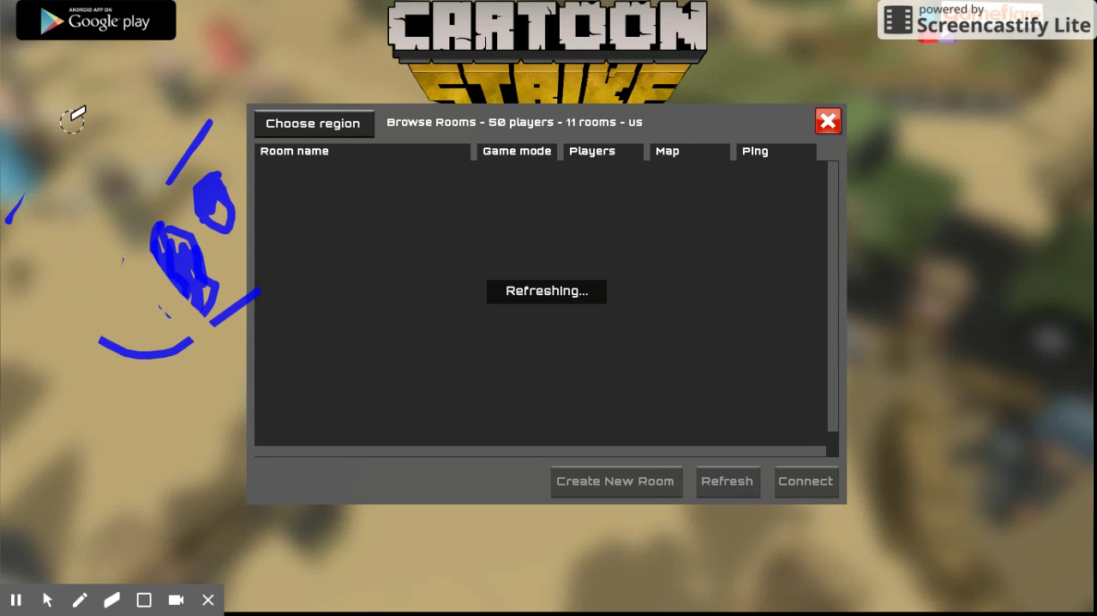
pyautogui.moveTo(10, 214); pyautogui.dragTo(2, 252)
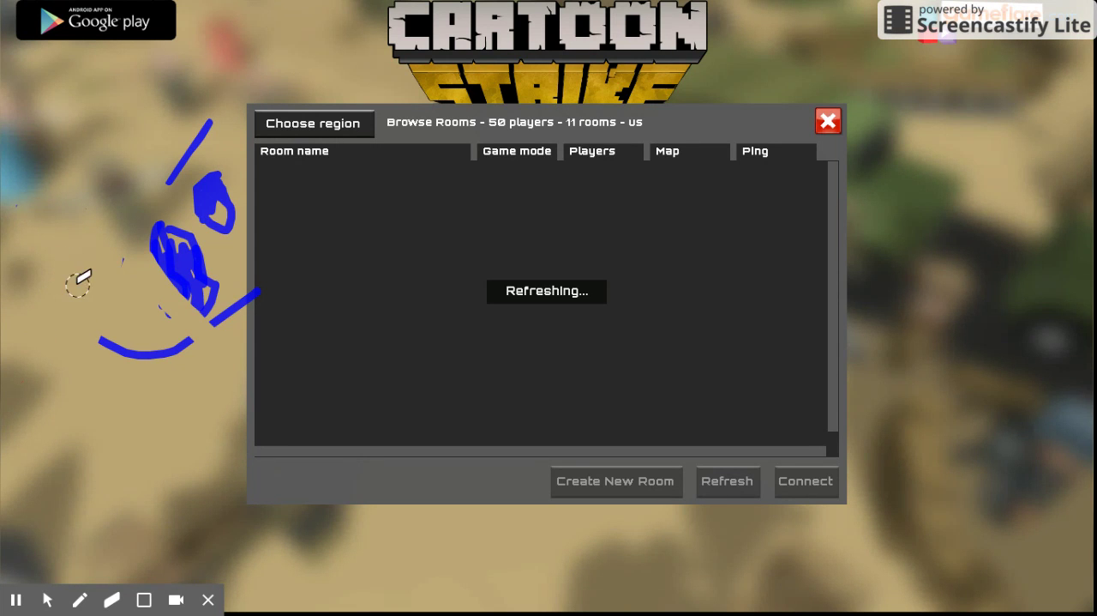
pyautogui.moveTo(78, 283)
pyautogui.mouseDown()
pyautogui.moveTo(152, 363)
pyautogui.moveTo(209, 325)
pyautogui.moveTo(127, 341)
pyautogui.moveTo(162, 289)
pyautogui.moveTo(111, 252)
pyautogui.moveTo(165, 231)
pyautogui.moveTo(253, 335)
pyautogui.moveTo(203, 306)
pyautogui.moveTo(215, 326)
pyautogui.moveTo(147, 228)
pyautogui.moveTo(181, 269)
pyautogui.moveTo(169, 163)
pyautogui.moveTo(213, 110)
pyautogui.moveTo(169, 187)
pyautogui.moveTo(215, 183)
pyautogui.moveTo(211, 206)
pyautogui.moveTo(231, 167)
pyautogui.moveTo(221, 240)
pyautogui.moveTo(215, 182)
pyautogui.mouseUp()
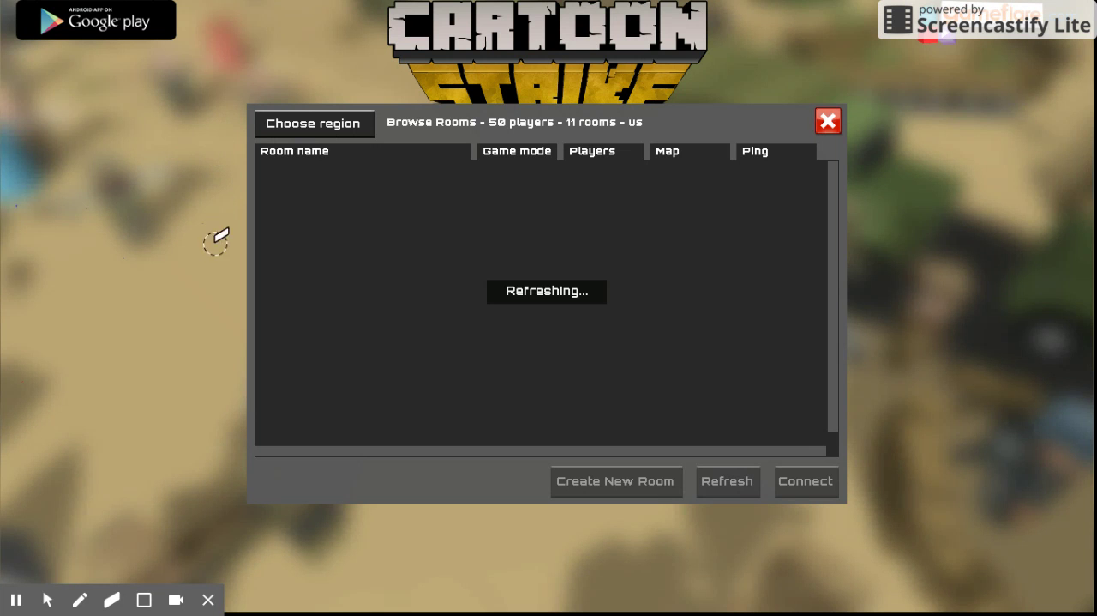